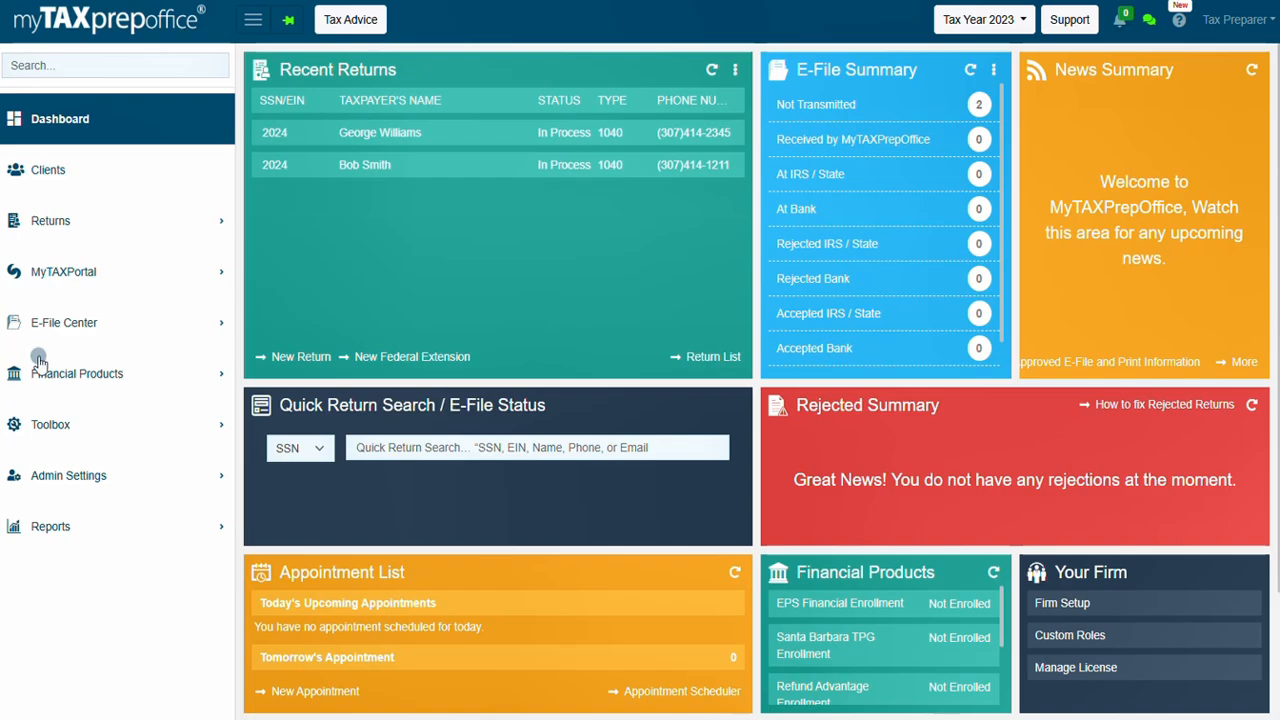
- Create a new 1040 - Individual return with the client's SSN and name, opening it in Interview Mode
{"action": "left_click", "coordinate": [297, 360]}
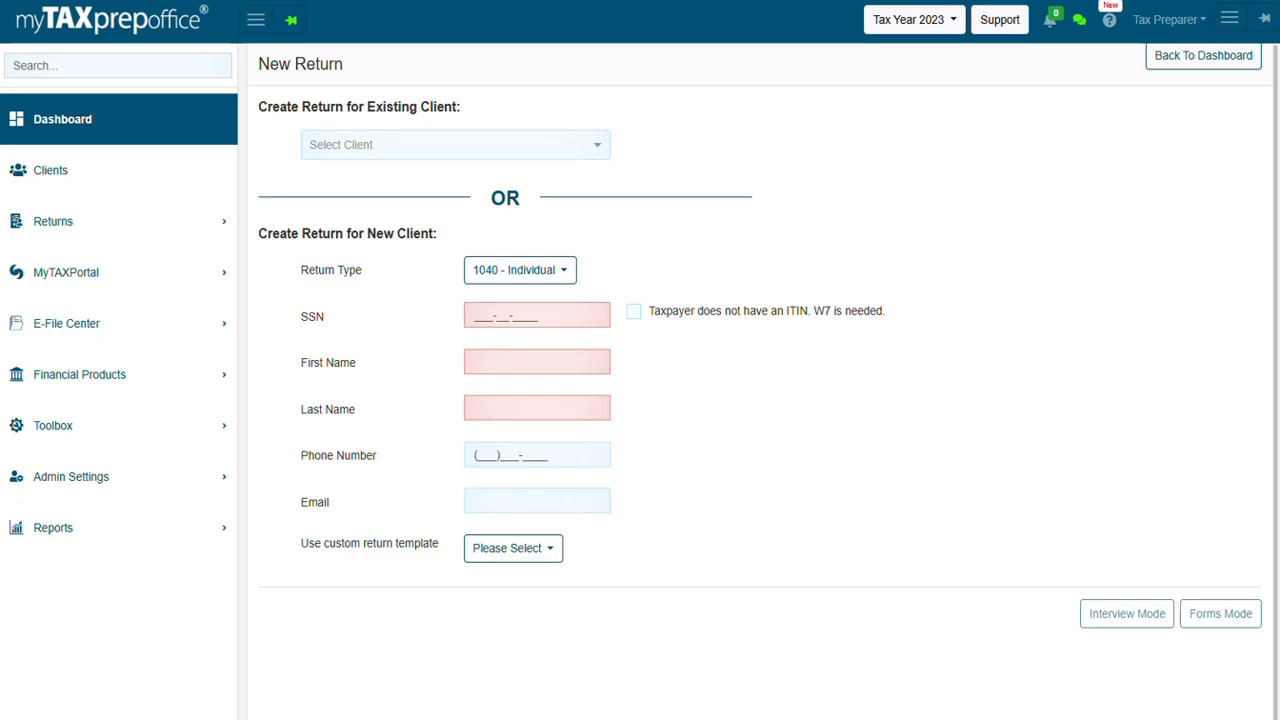
{"action": "left_click", "coordinate": [593, 269]}
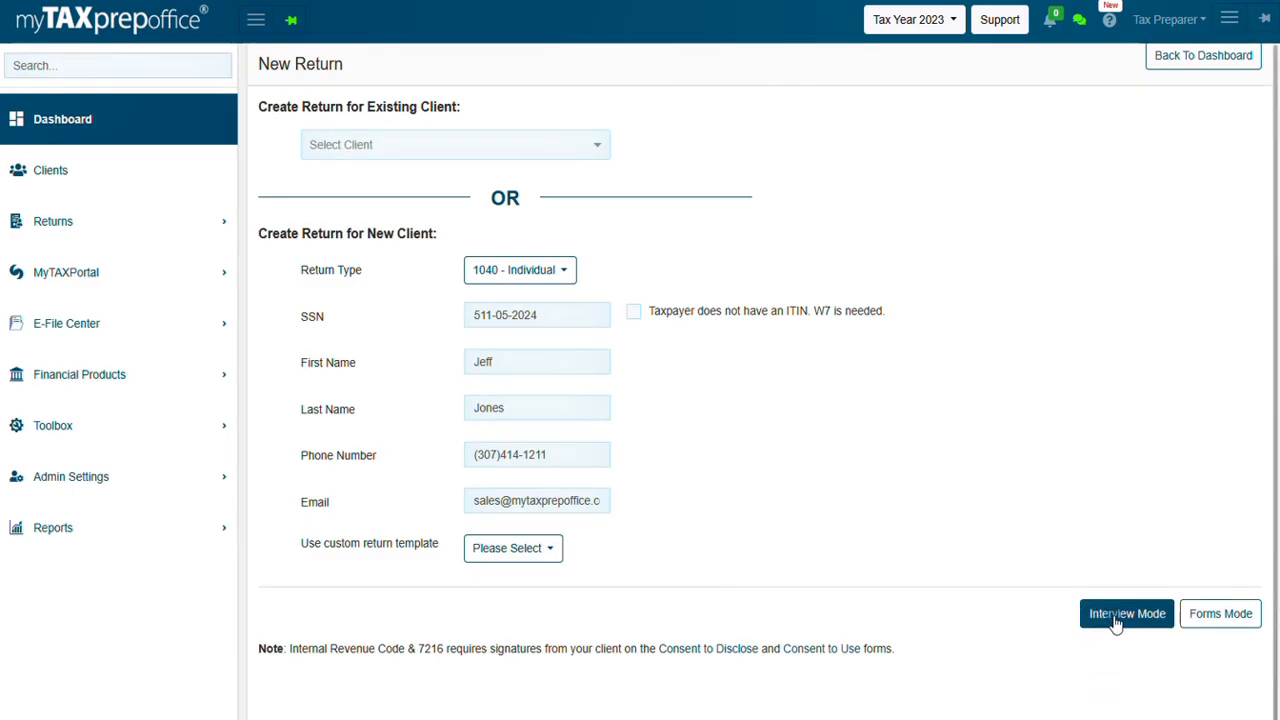
{"action": "left_click", "coordinate": [1123, 614]}
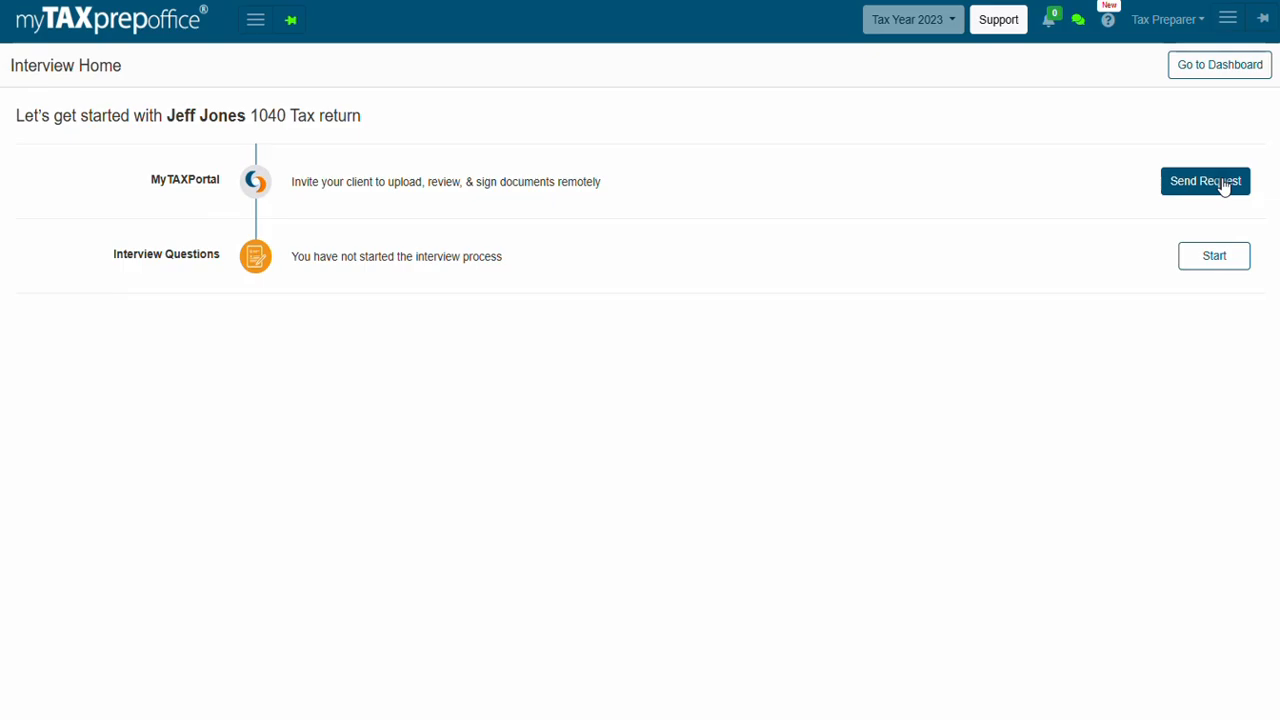
- Start the interview questions and view the Federal sections from Client Information to Tax Summary
{"action": "left_click", "coordinate": [1208, 262]}
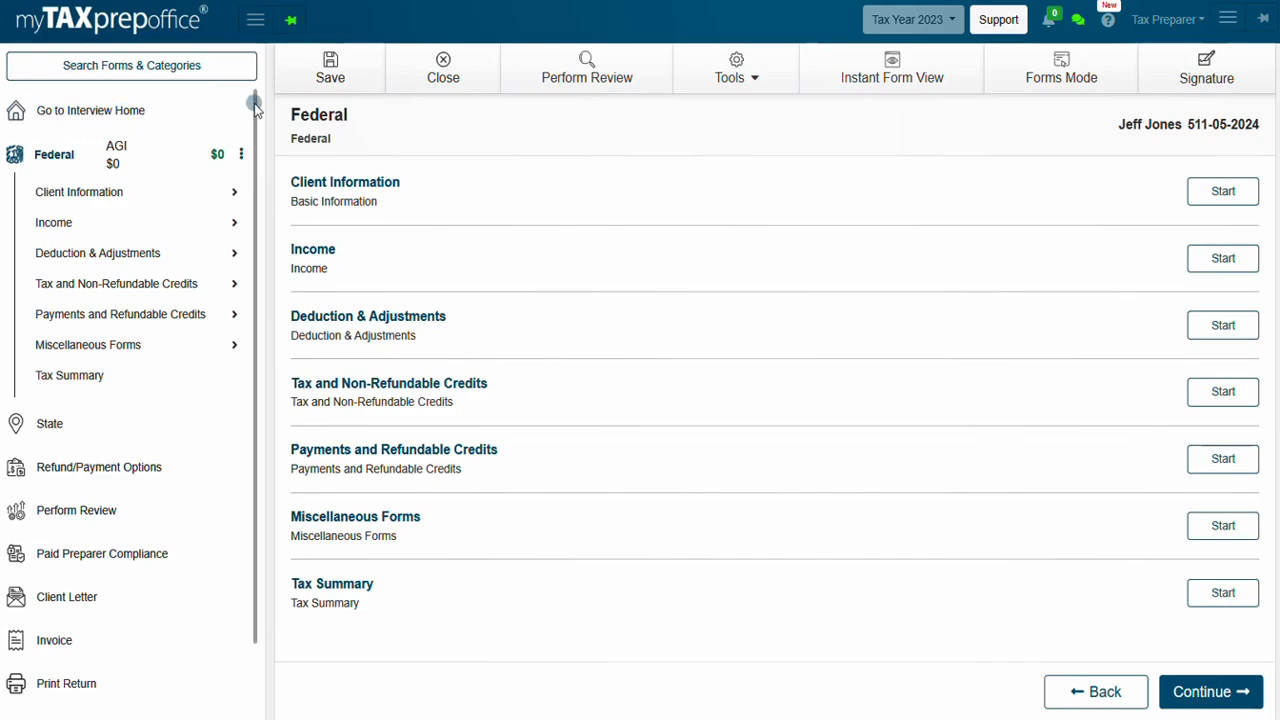
{"action": "mouse_move", "coordinate": [254, 103]}
{"action": "left_mouse_down"}
{"action": "mouse_move", "coordinate": [250, 172]}
{"action": "mouse_move", "coordinate": [257, 107]}
{"action": "left_mouse_up"}
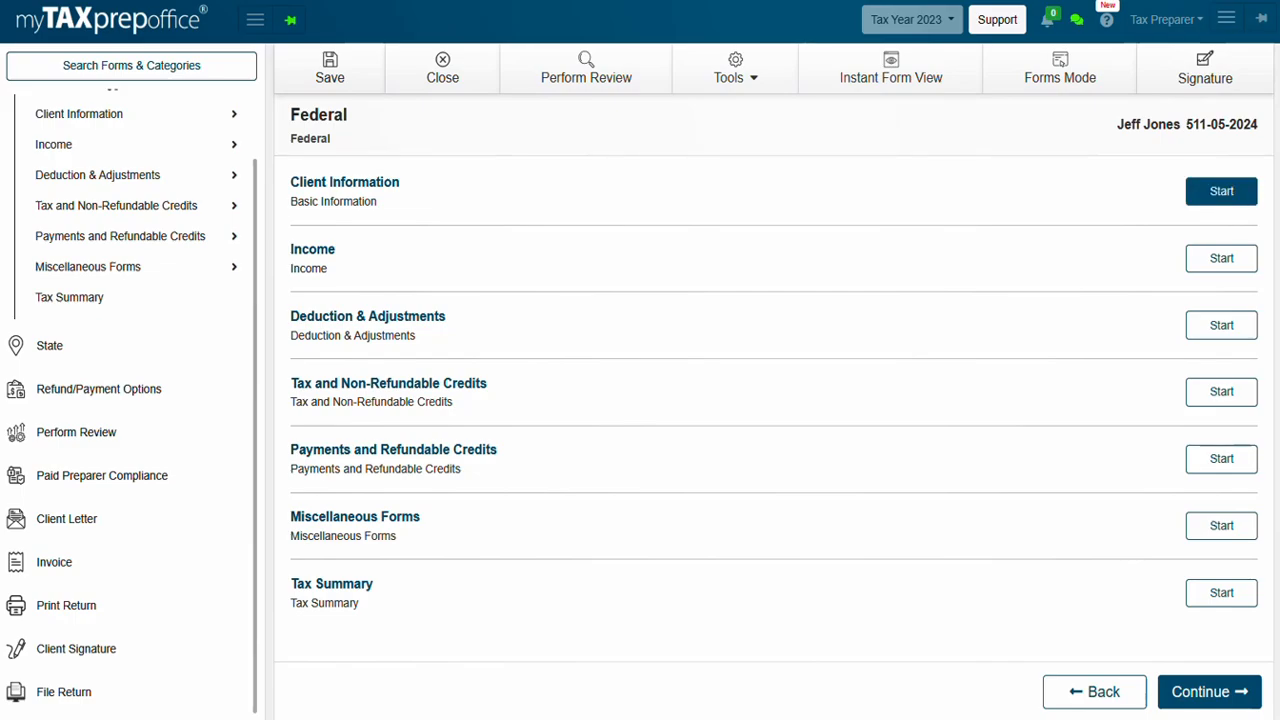
- Set the client's filing status to Single after checking the Guide Me filing-status help
{"action": "left_click", "coordinate": [1221, 191]}
{"action": "left_click", "coordinate": [1221, 192]}
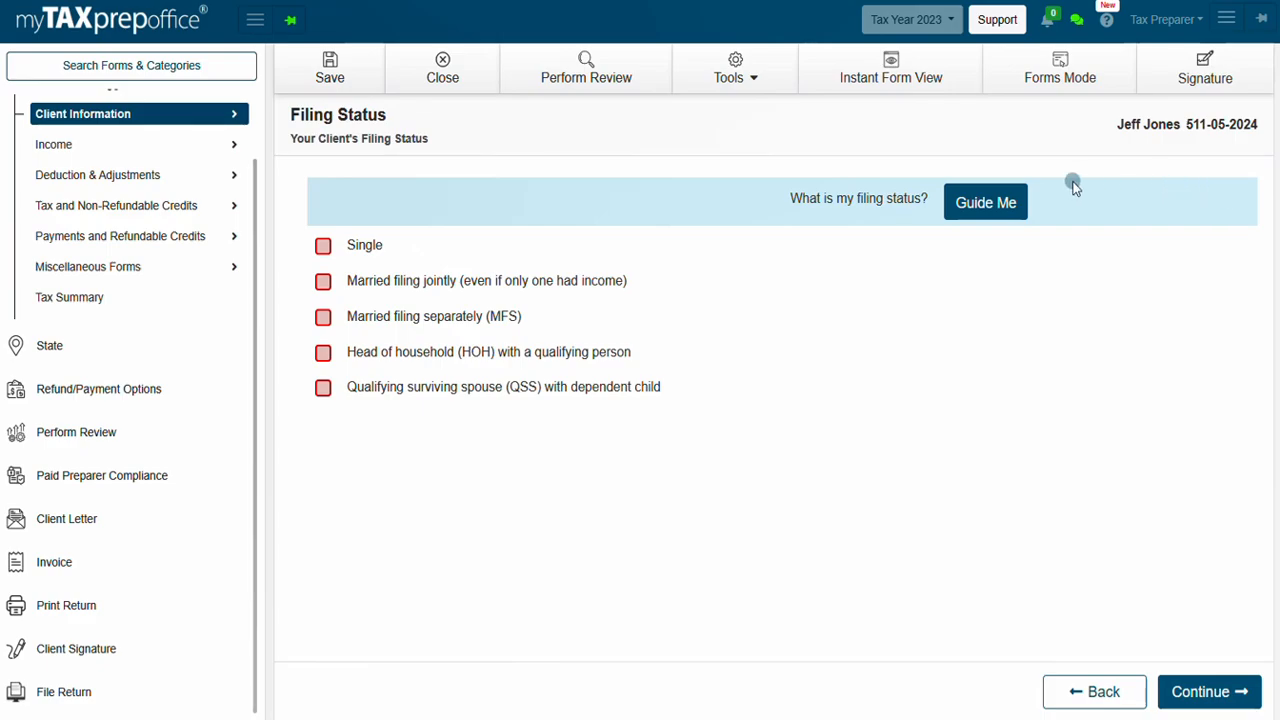
{"action": "left_click", "coordinate": [999, 200]}
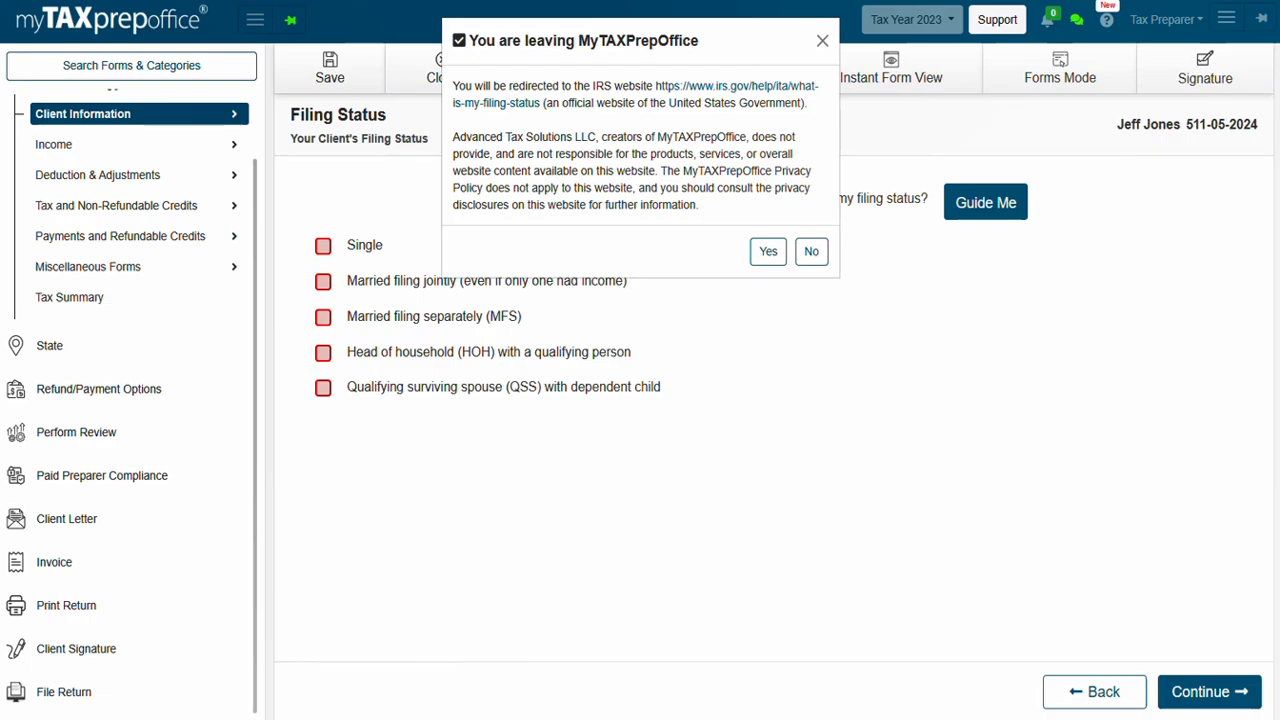
{"action": "left_click", "coordinate": [769, 253]}
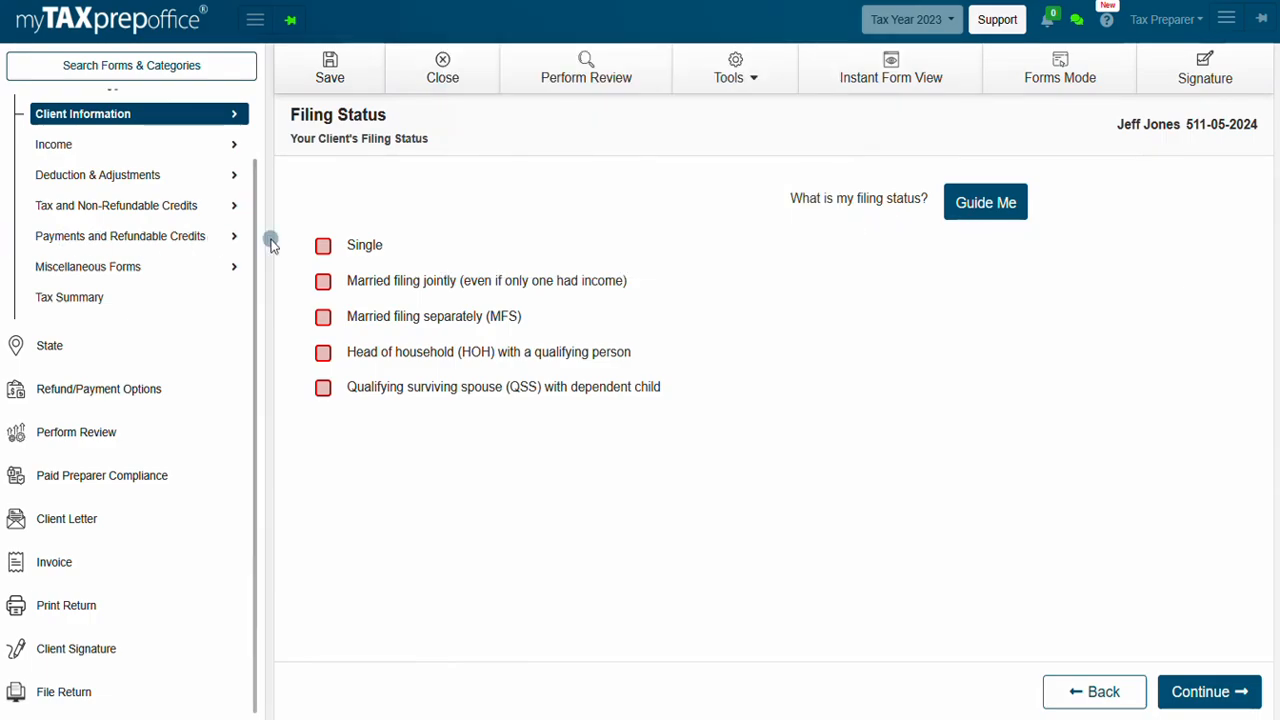
{"action": "left_click", "coordinate": [323, 245]}
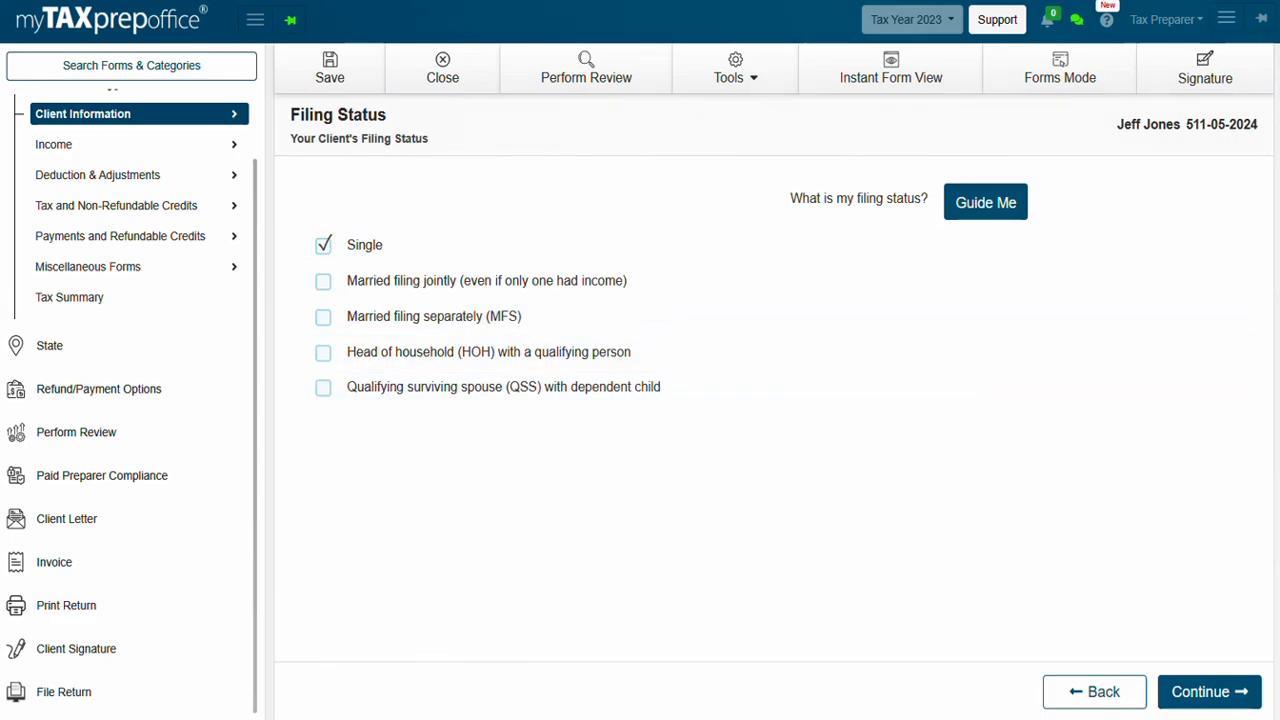
- Review the taxpayer's contact details, IP PIN field and US address, then reach Form 1040 Options
{"action": "left_click", "coordinate": [1199, 692]}
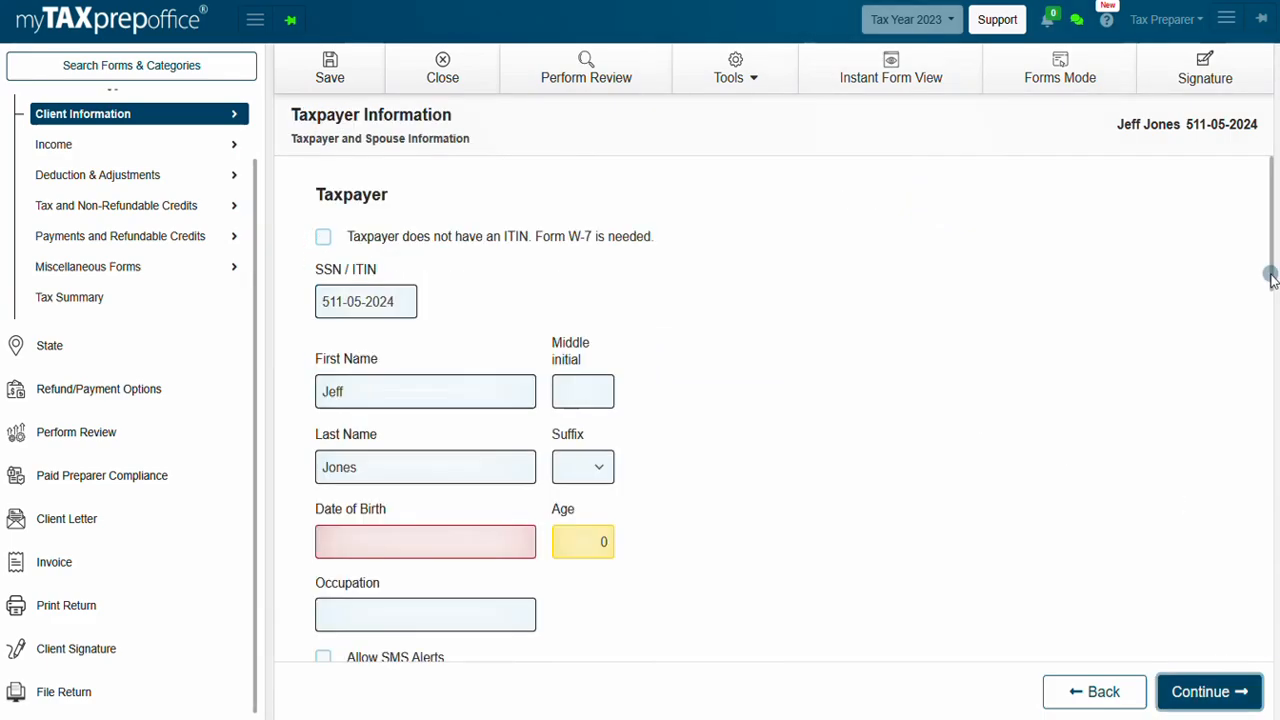
{"action": "left_click_drag", "start_coordinate": [1270, 276], "coordinate": [1270, 358]}
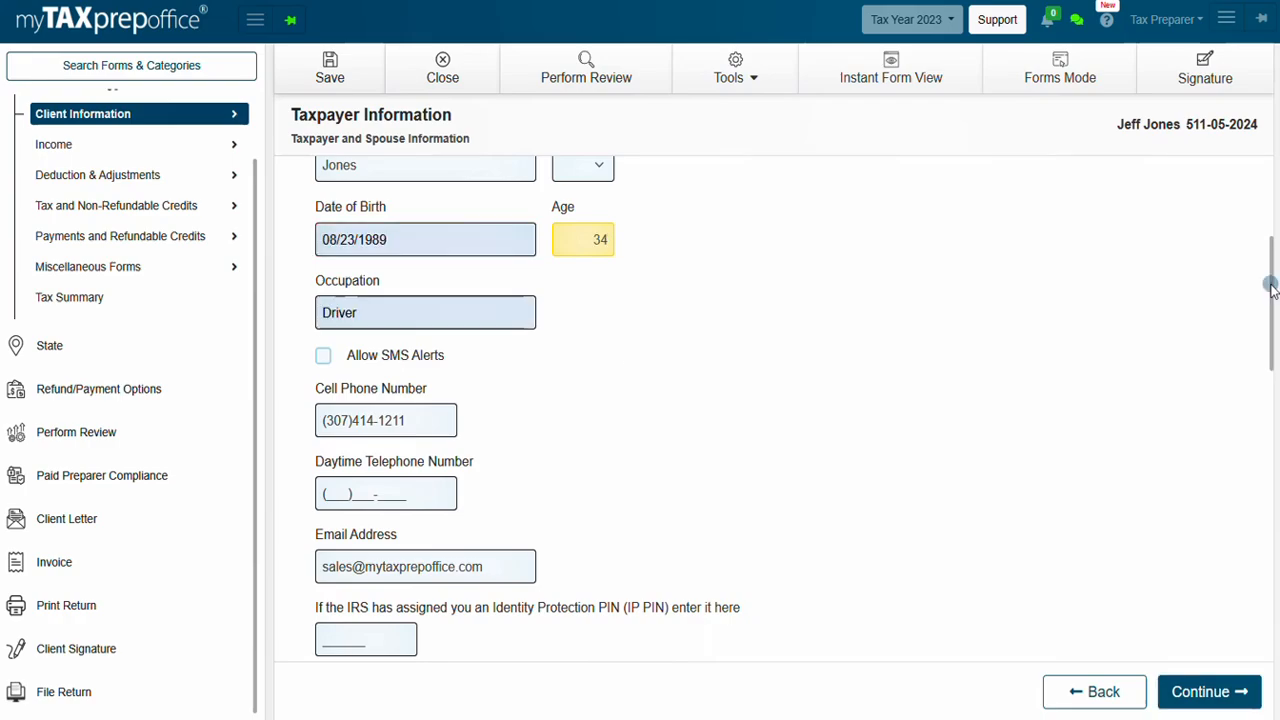
{"action": "left_click_drag", "start_coordinate": [1272, 287], "coordinate": [1272, 342]}
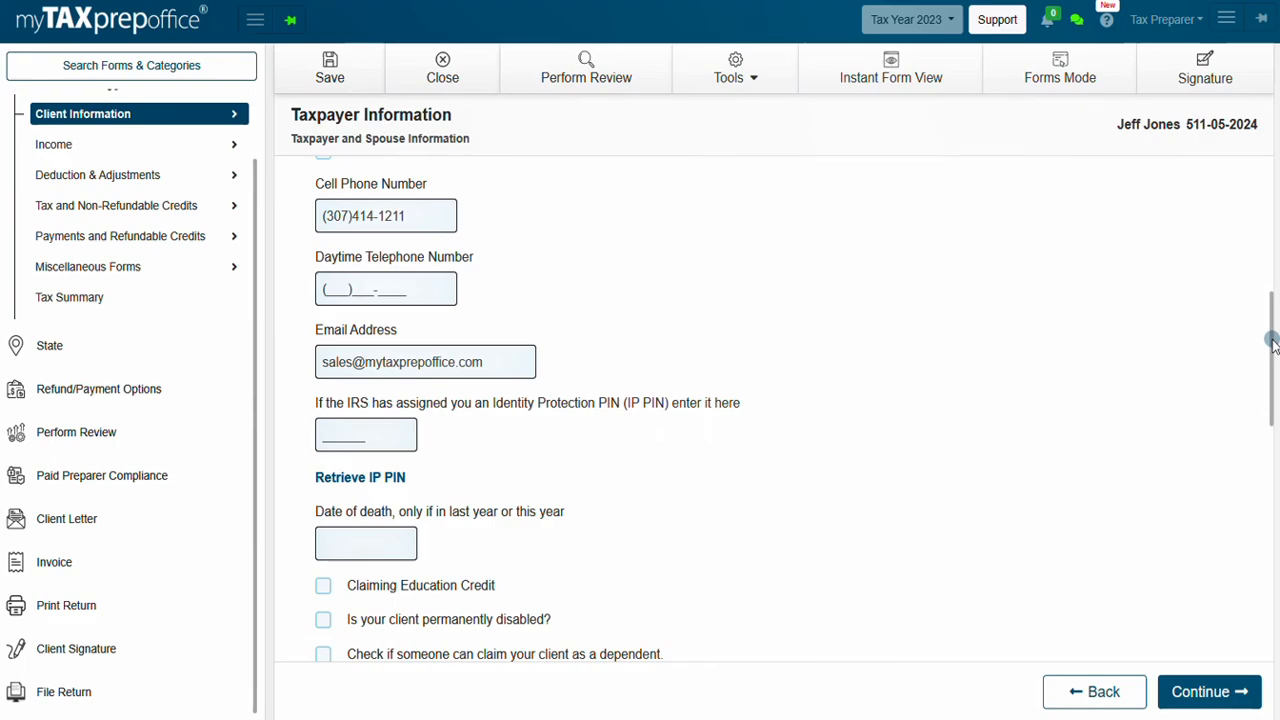
{"action": "left_click", "coordinate": [343, 436]}
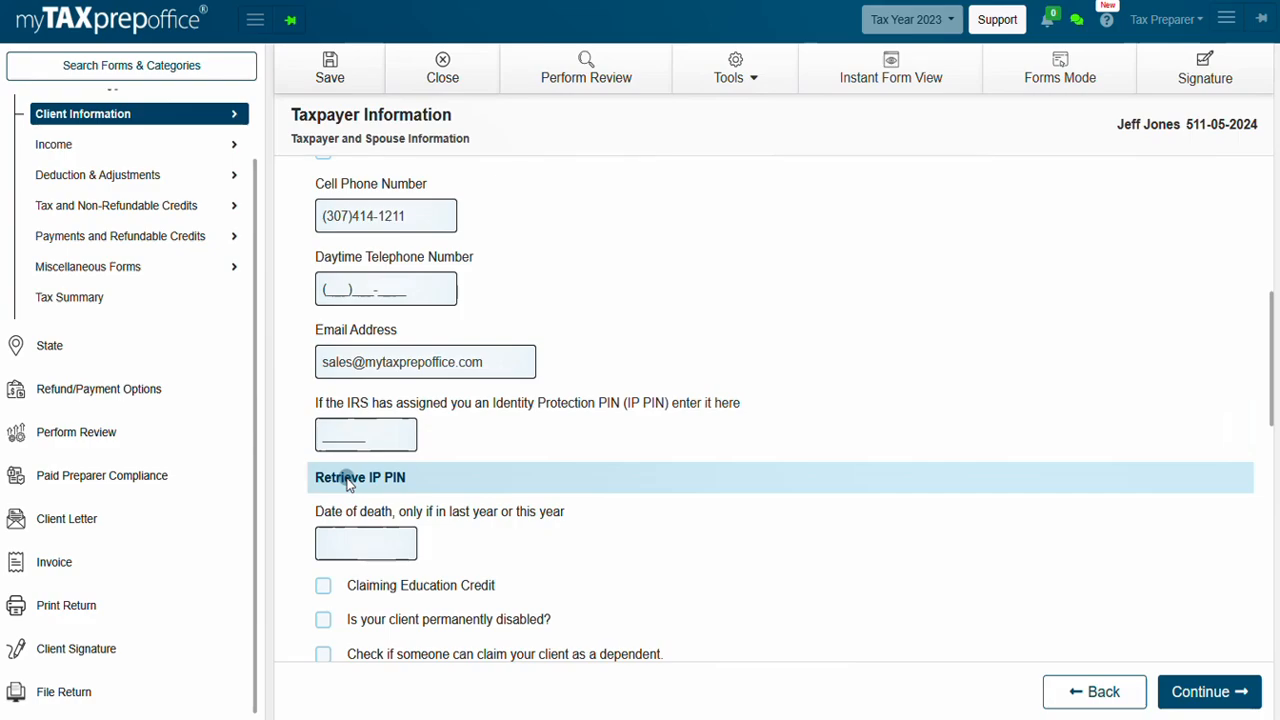
{"action": "scroll", "coordinate": [347, 483], "scroll_direction": "down", "scroll_amount": 5}
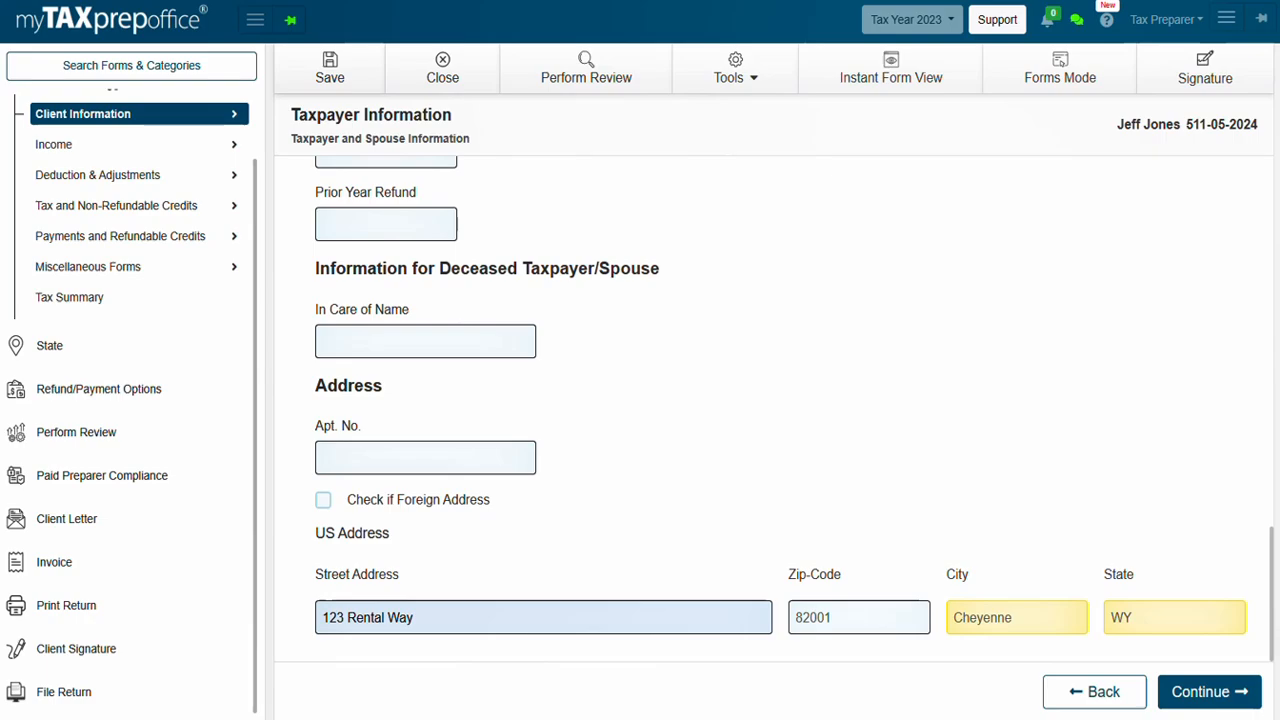
{"action": "left_click", "coordinate": [1203, 695]}
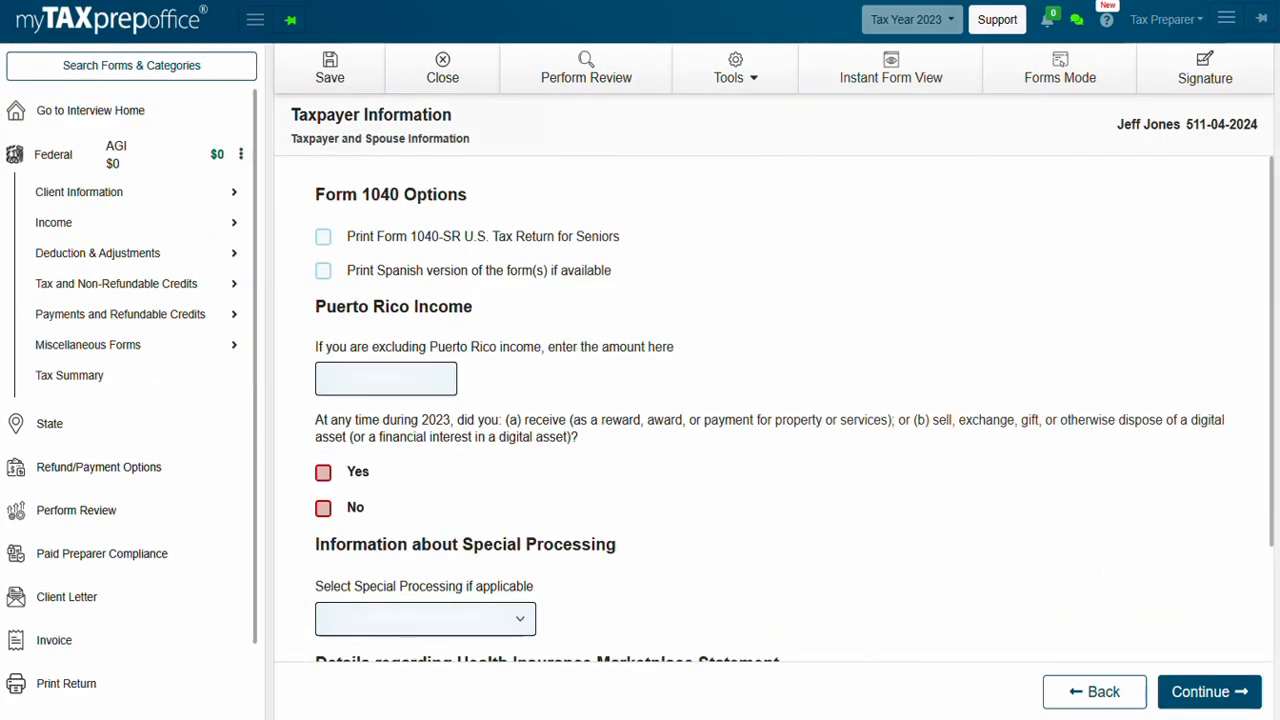
- Leave 1040-SR and Spanish printing off and answer No to digital assets and Form 1095-A
{"action": "left_click", "coordinate": [323, 242]}
{"action": "left_click", "coordinate": [323, 242]}
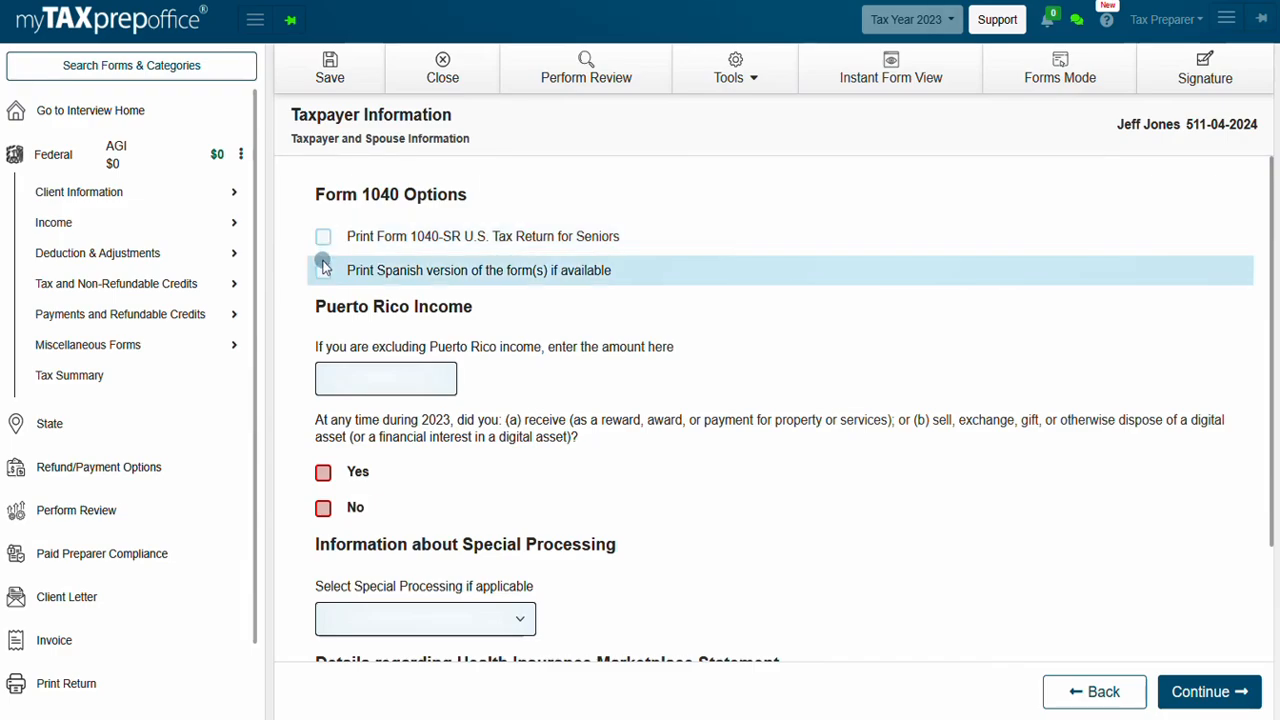
{"action": "left_click", "coordinate": [323, 271]}
{"action": "left_click", "coordinate": [323, 271]}
{"action": "scroll", "coordinate": [320, 268], "scroll_direction": "down", "scroll_amount": 3}
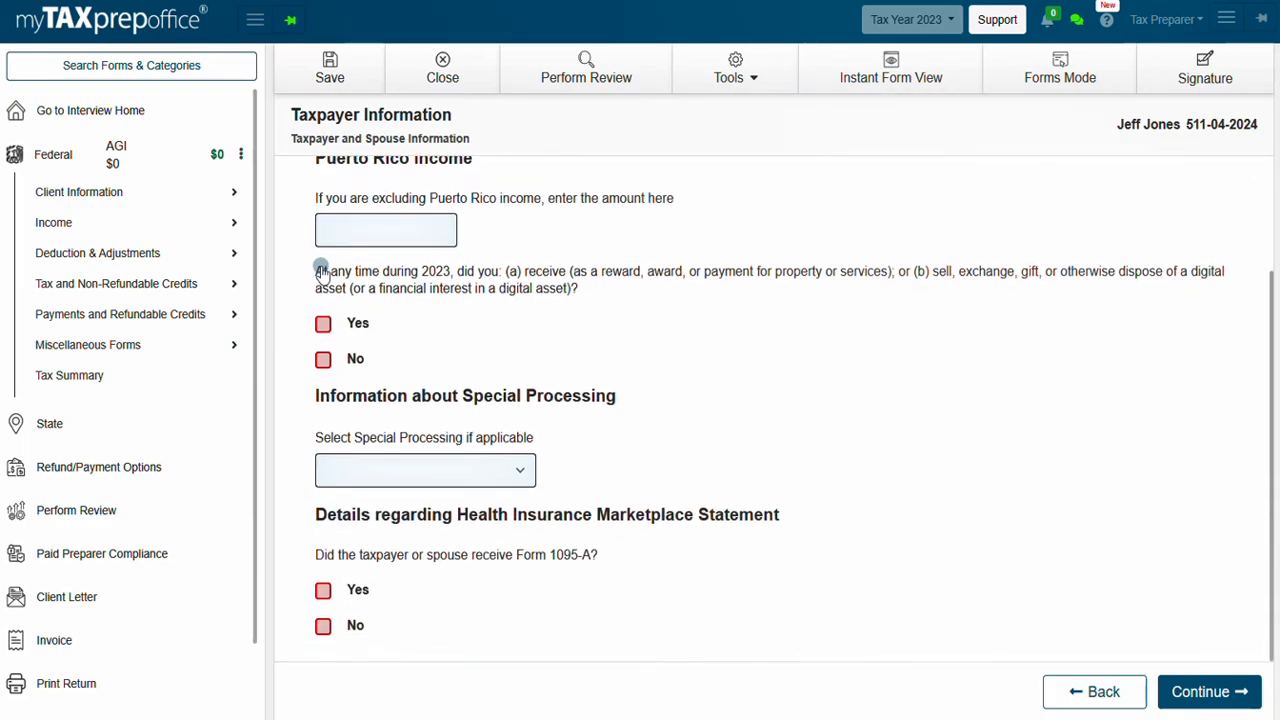
{"action": "left_click", "coordinate": [322, 360]}
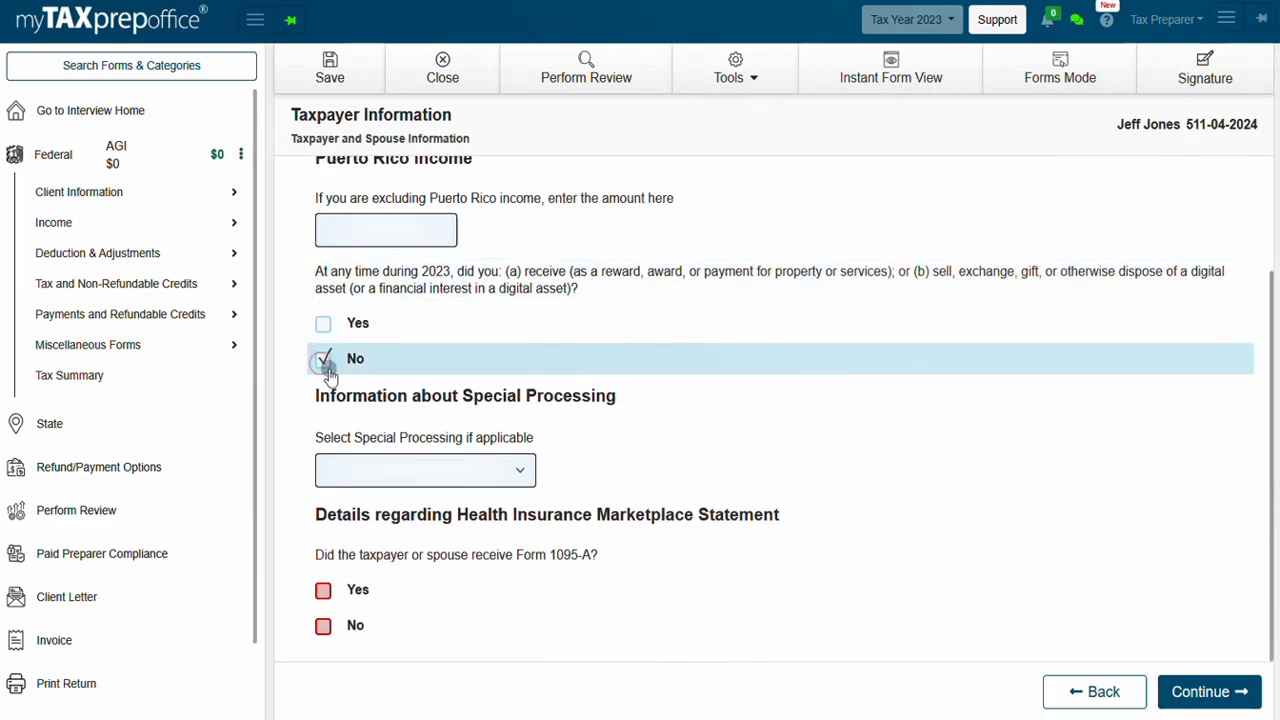
{"action": "left_click", "coordinate": [323, 628]}
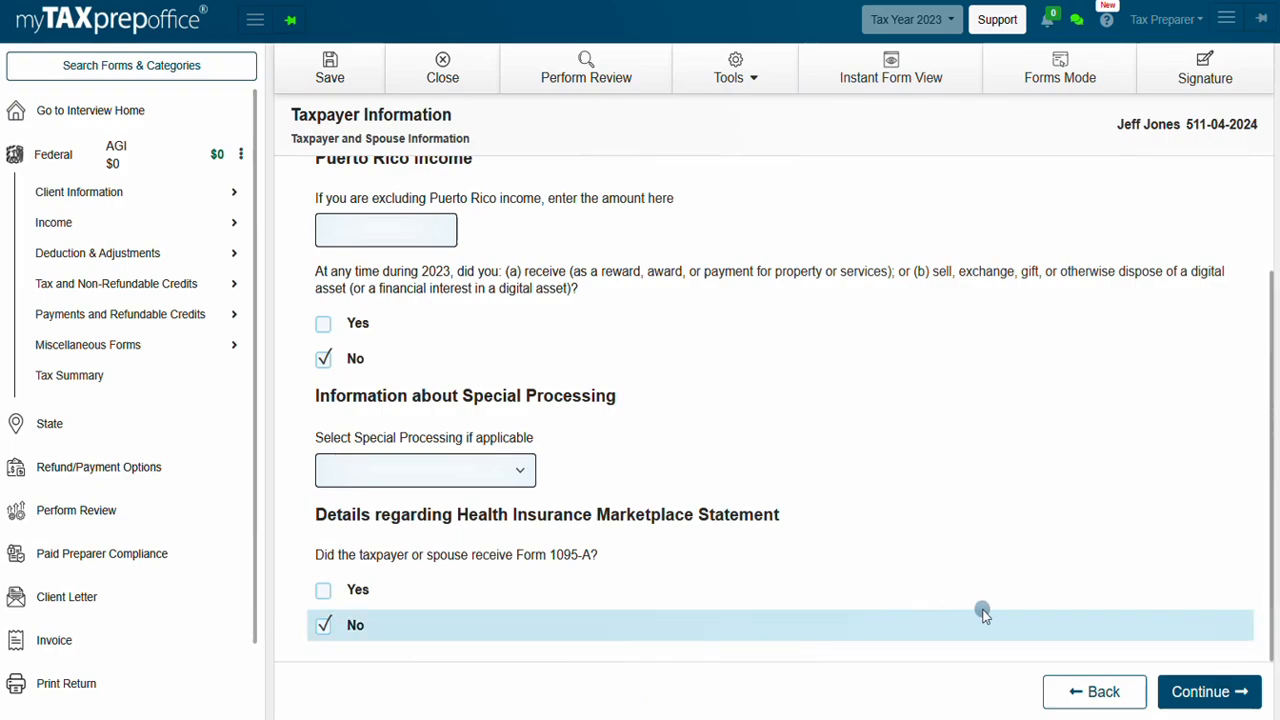
{"action": "left_click", "coordinate": [1192, 700]}
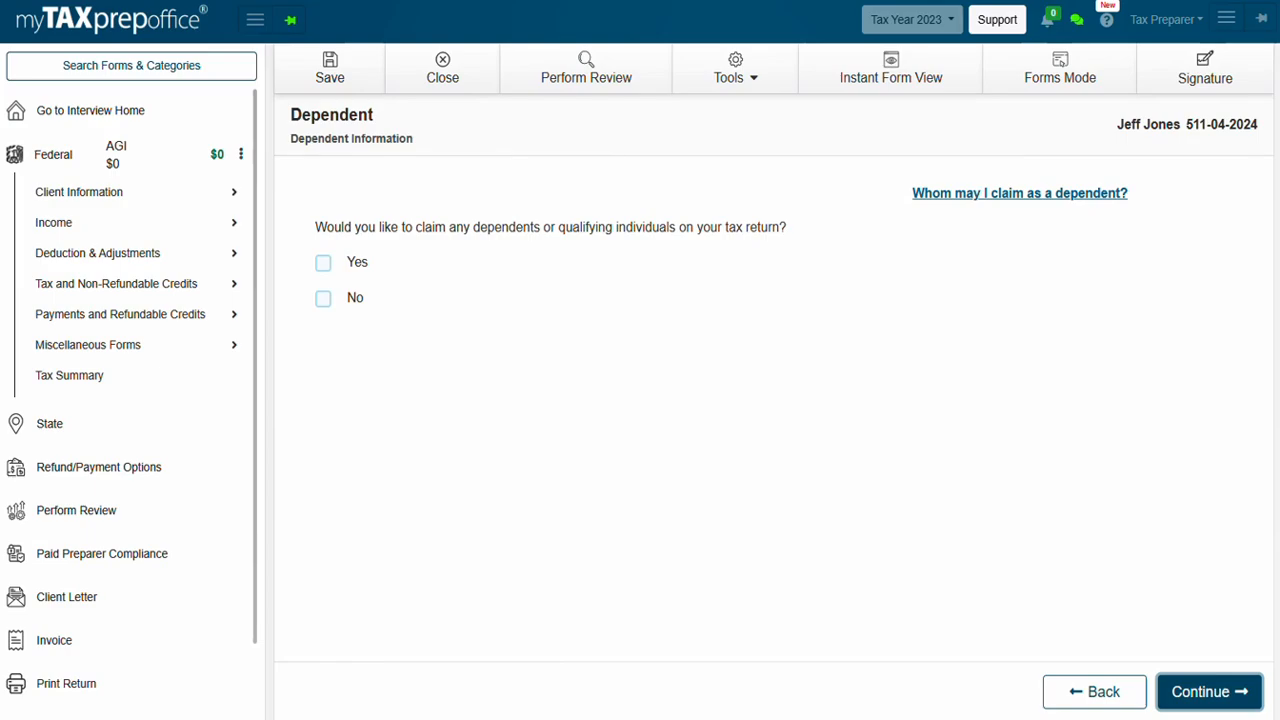
- Answer No to claiming dependents and complete the Client Information section
{"action": "left_click", "coordinate": [322, 264]}
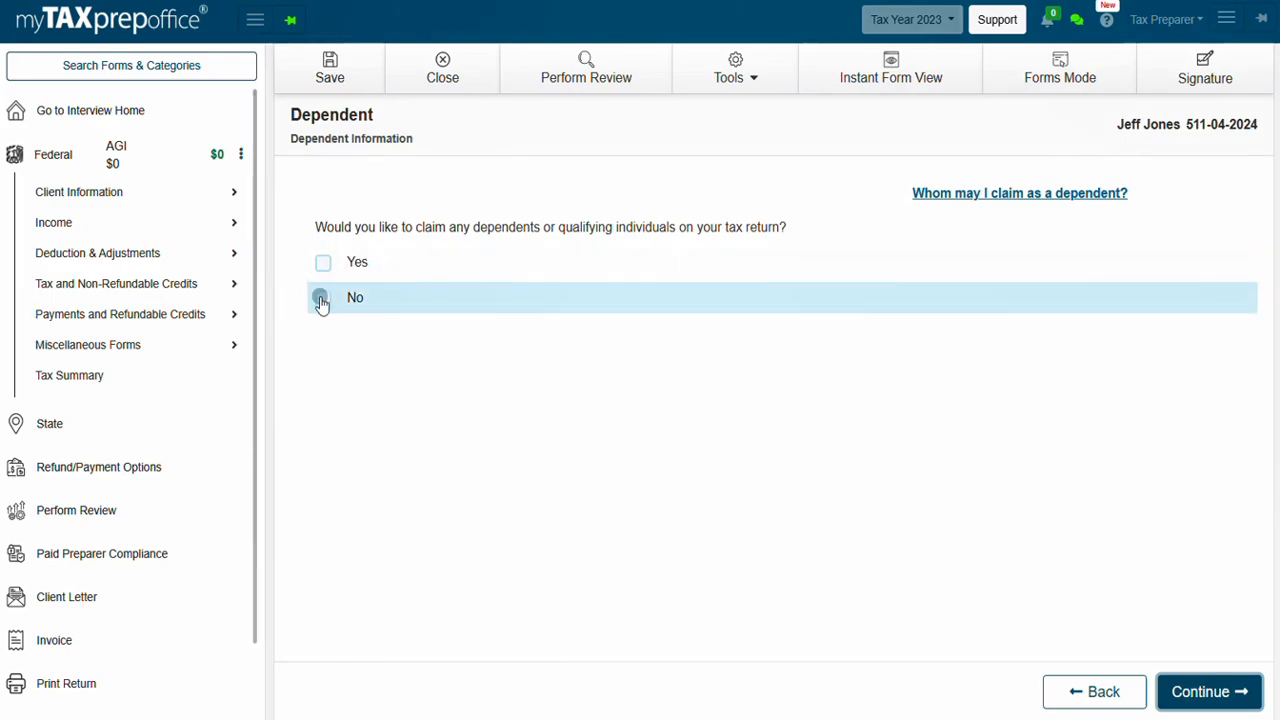
{"action": "left_click", "coordinate": [321, 300]}
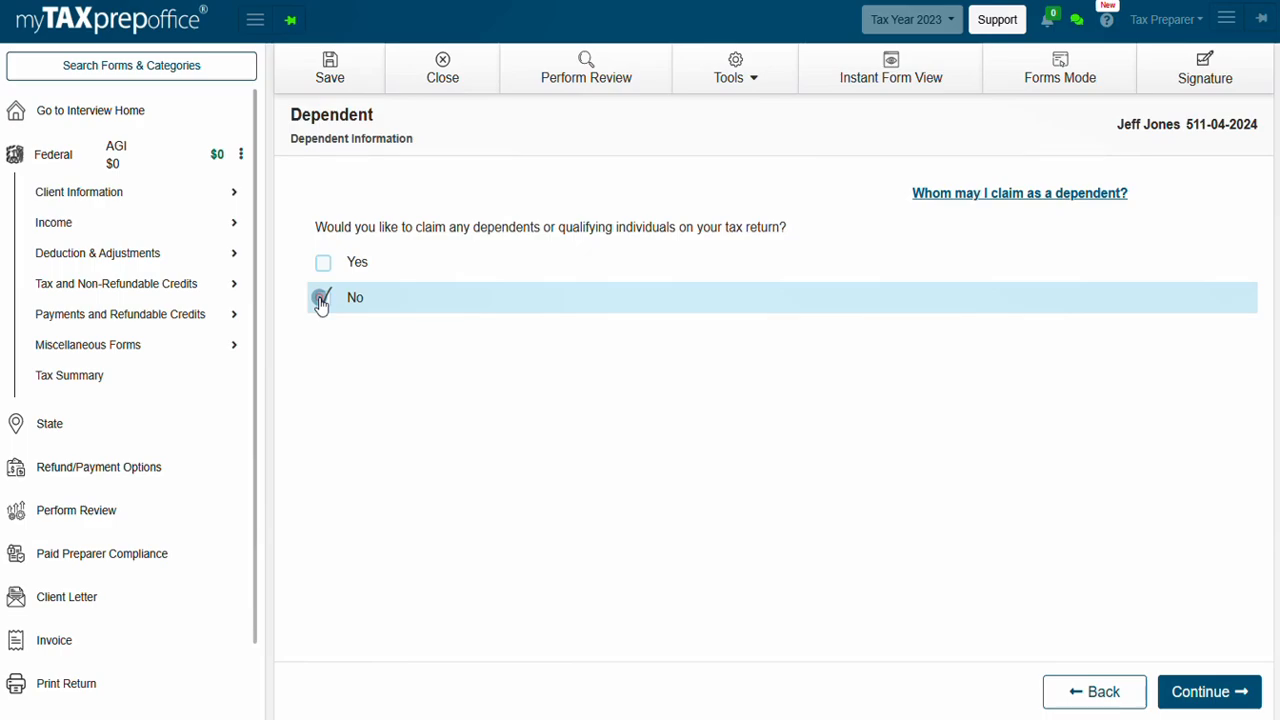
{"action": "left_click", "coordinate": [1177, 694]}
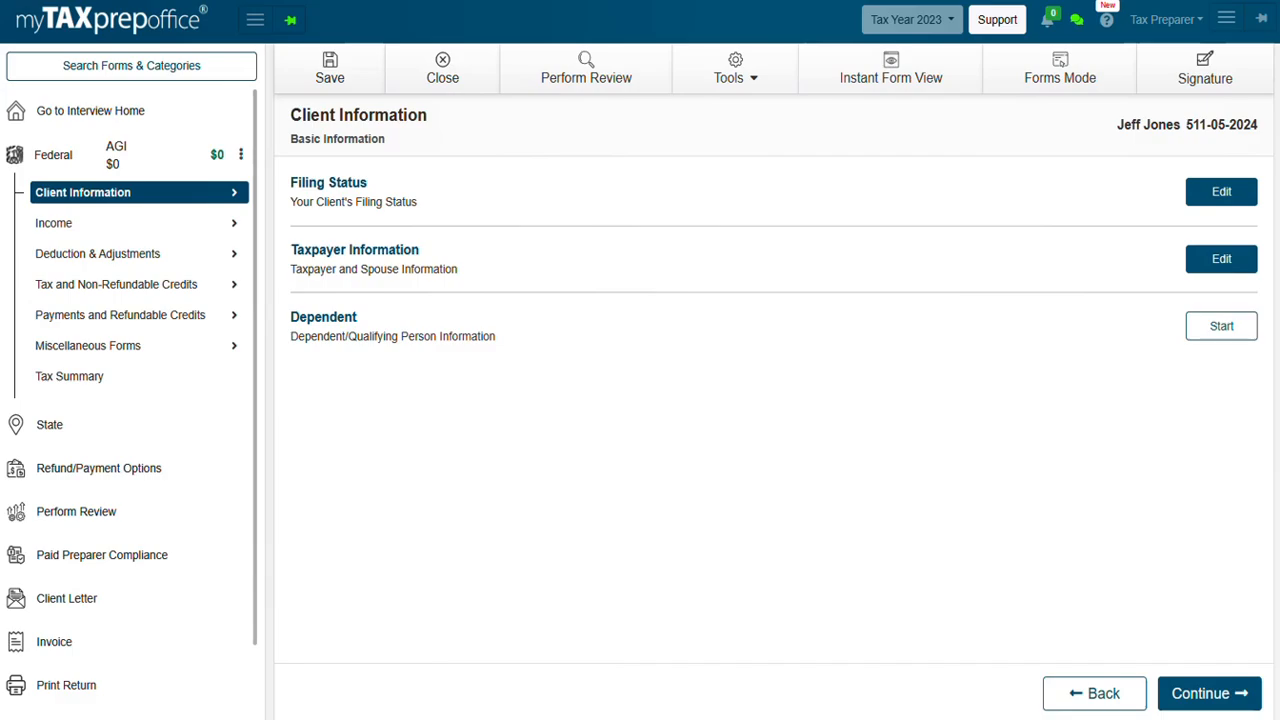
{"action": "left_click", "coordinate": [1240, 697]}
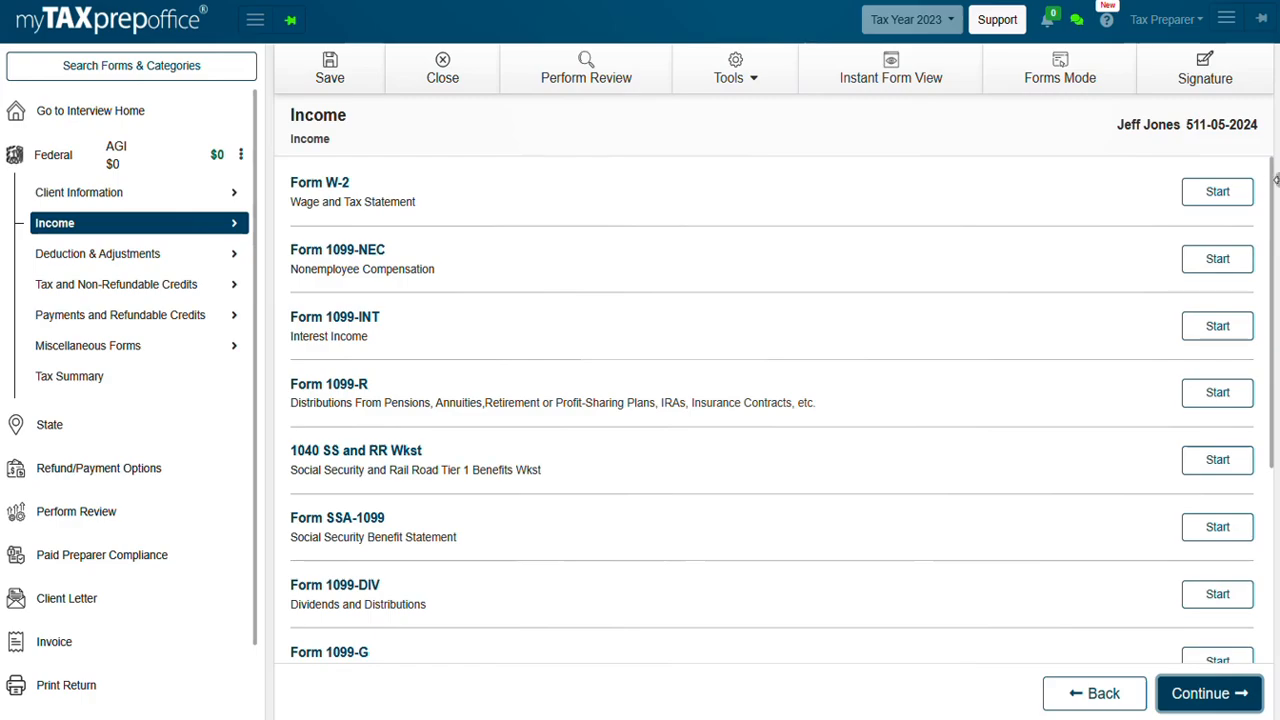
- Start a new Form W-2 entry and review its employer details page
{"action": "left_click", "coordinate": [1217, 194]}
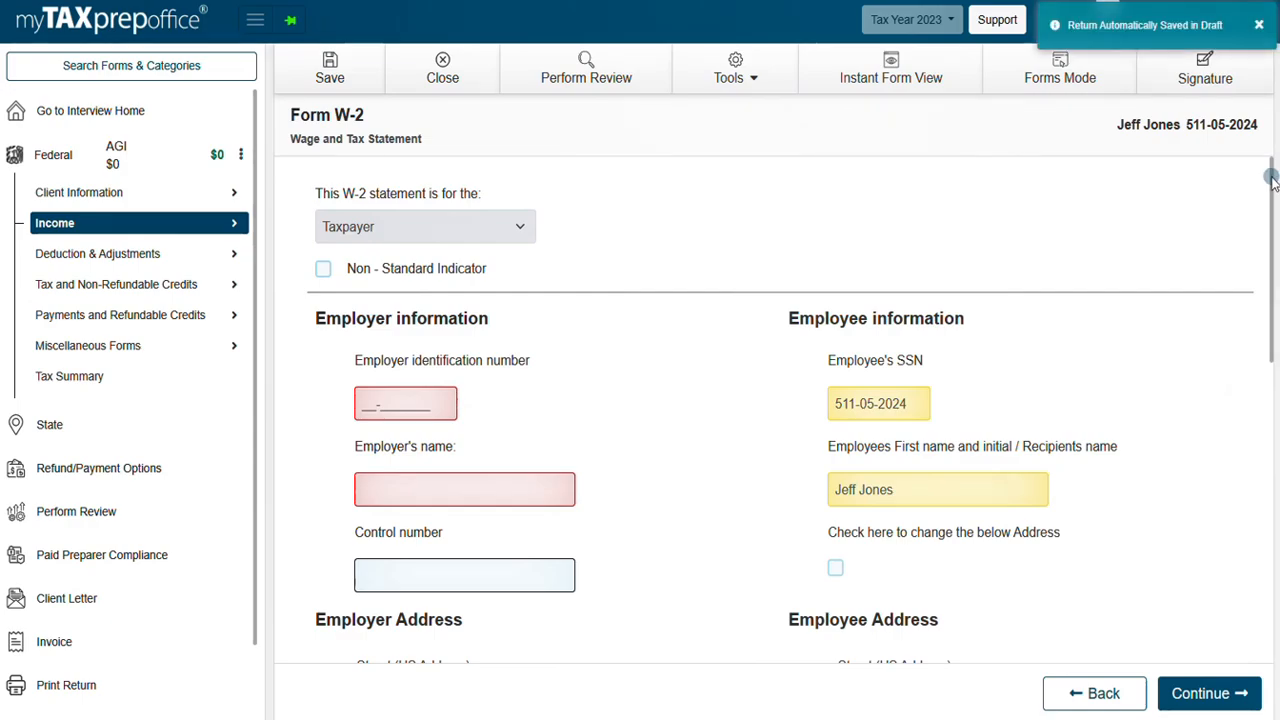
{"action": "left_click_drag", "start_coordinate": [1269, 176], "coordinate": [1274, 229]}
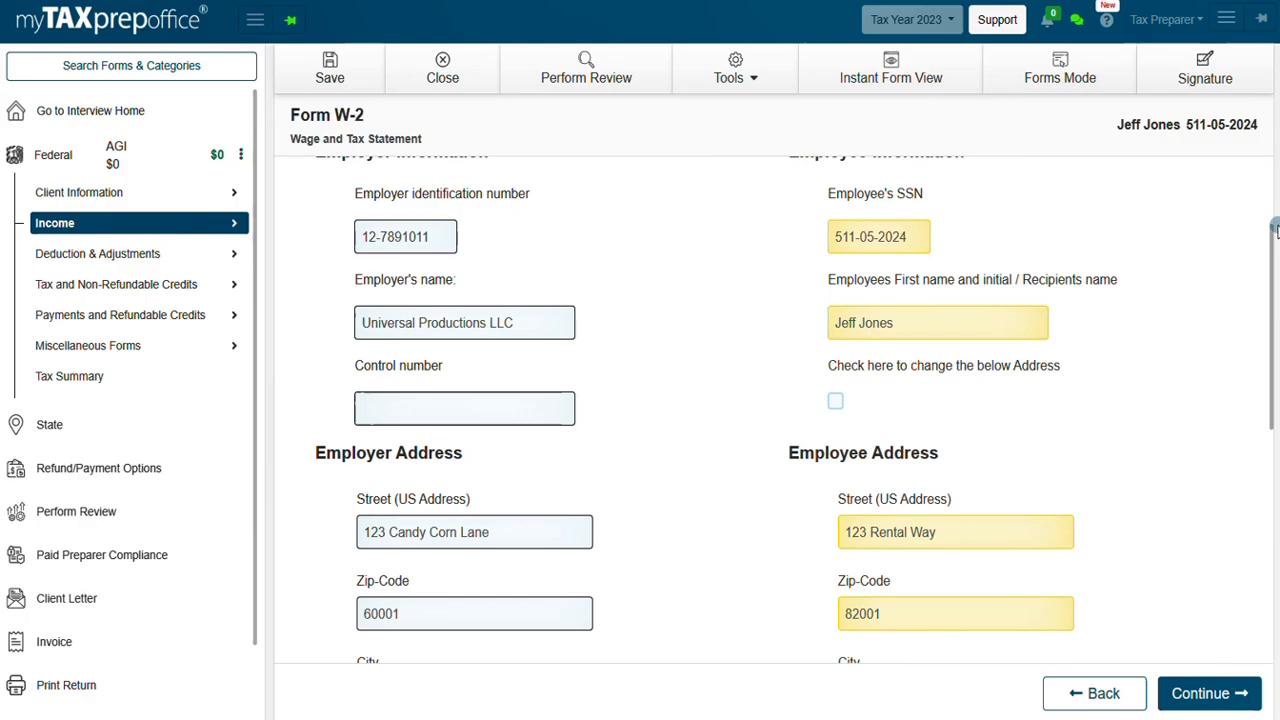
{"action": "left_click_drag", "start_coordinate": [1274, 230], "coordinate": [1267, 380]}
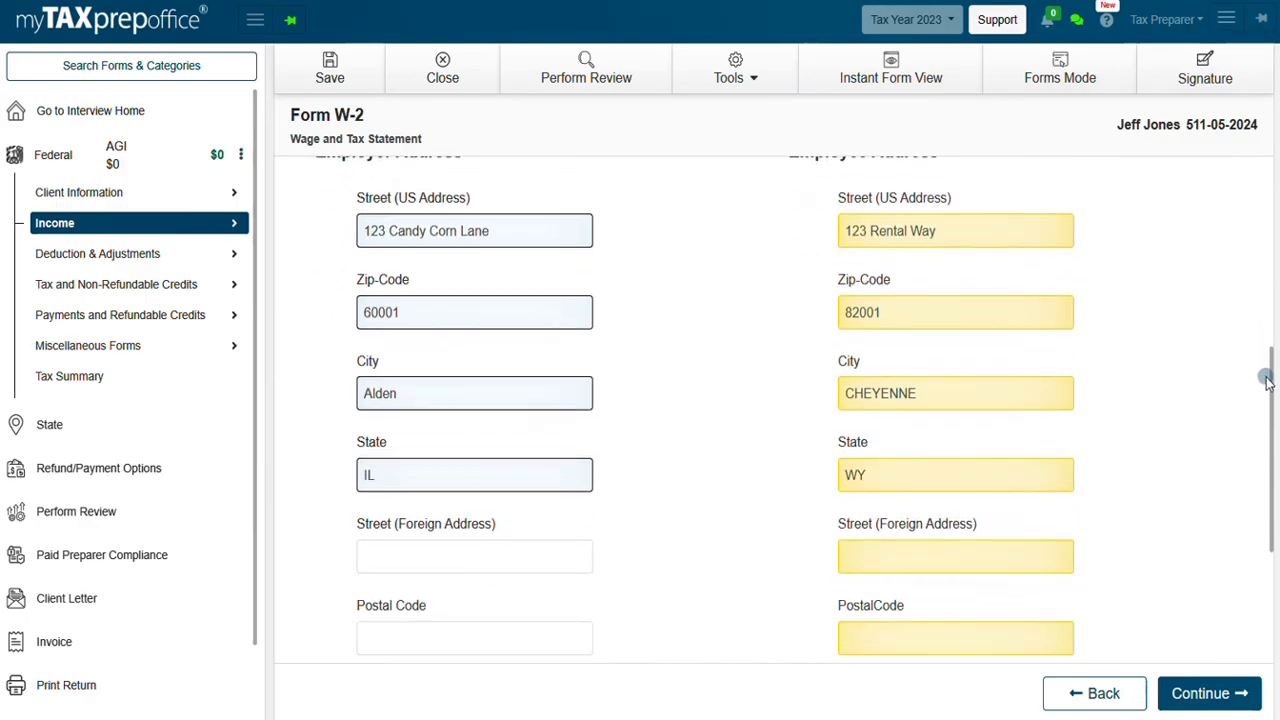
{"action": "left_click", "coordinate": [1201, 692]}
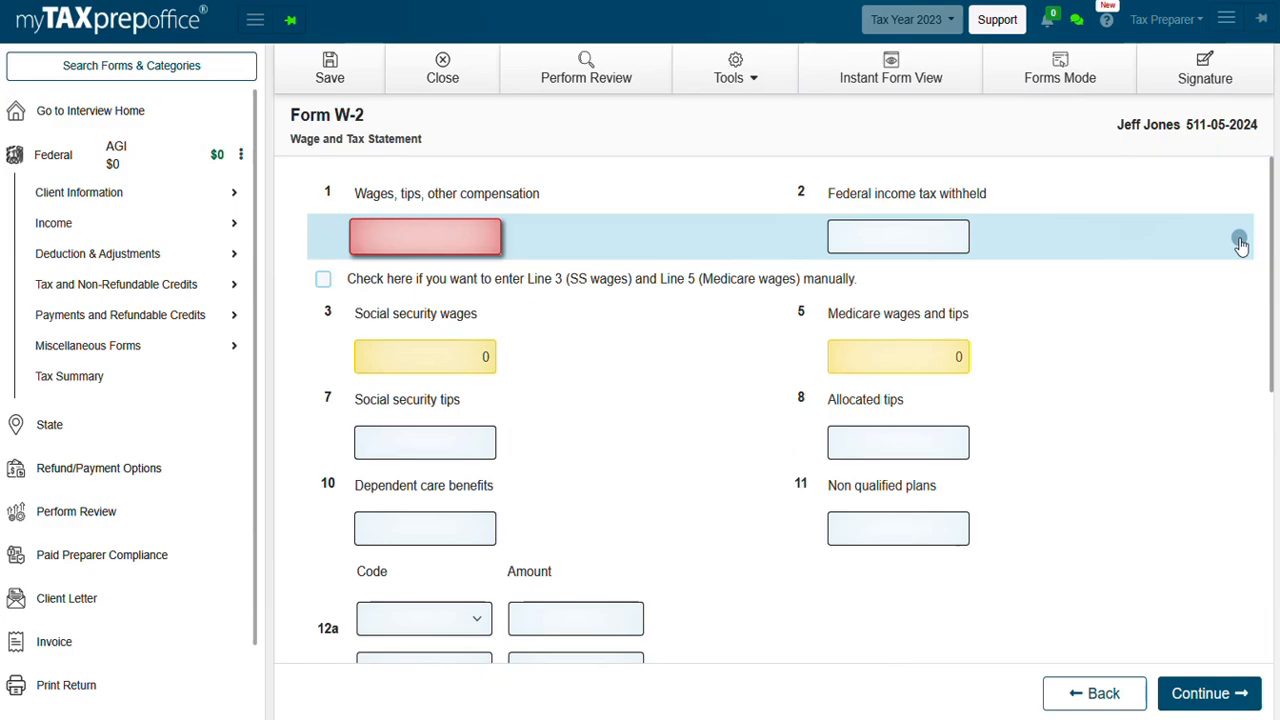
- Enter $45,000 W-2 wages and $3,789 federal withholding, continuing past Box 14 and state pages
{"action": "type", "text": "450000"}
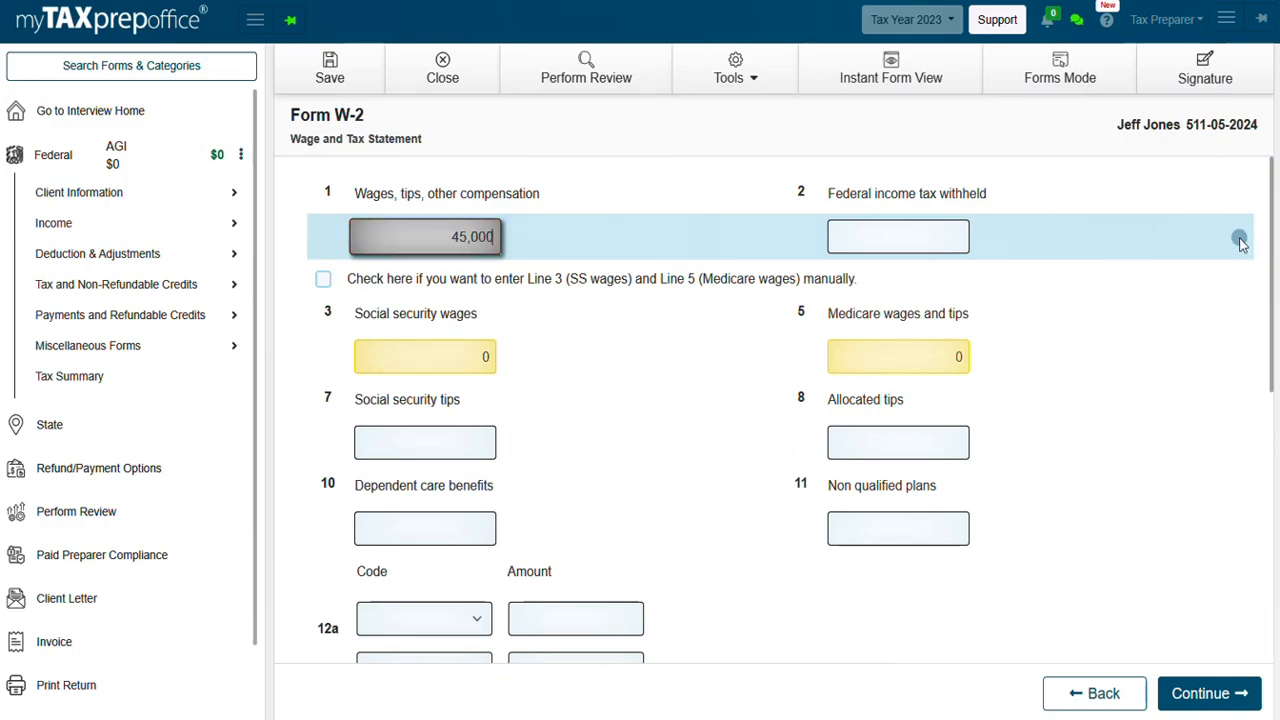
{"action": "key", "text": "Tab"}
{"action": "type", "text": "3789"}
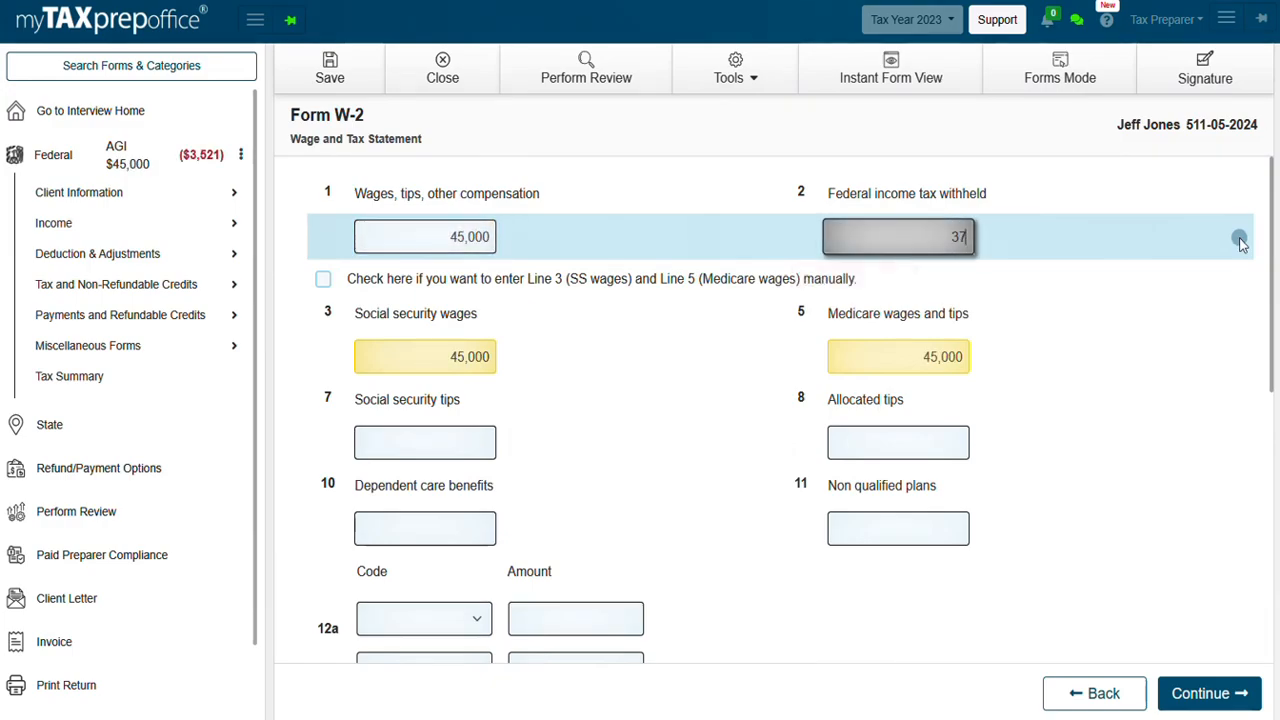
{"action": "scroll", "coordinate": [1239, 243], "scroll_direction": "down", "scroll_amount": 4}
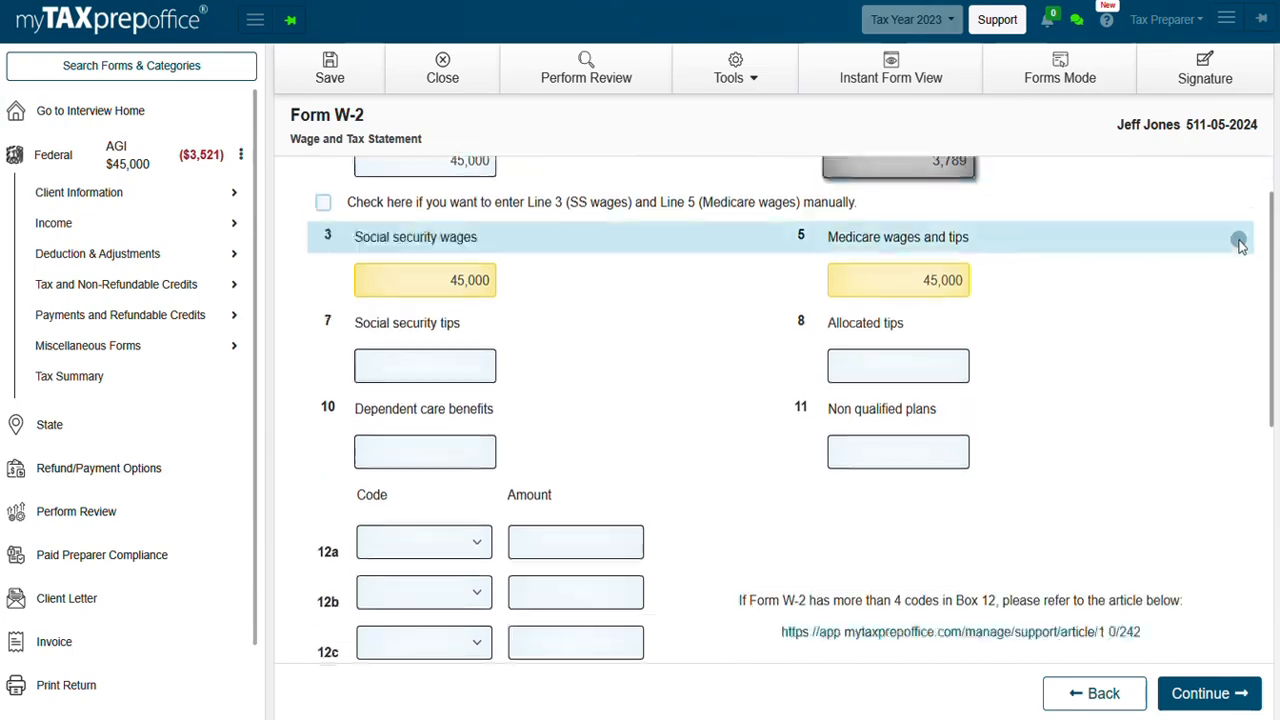
{"action": "scroll", "coordinate": [1239, 243], "scroll_direction": "down", "scroll_amount": 3}
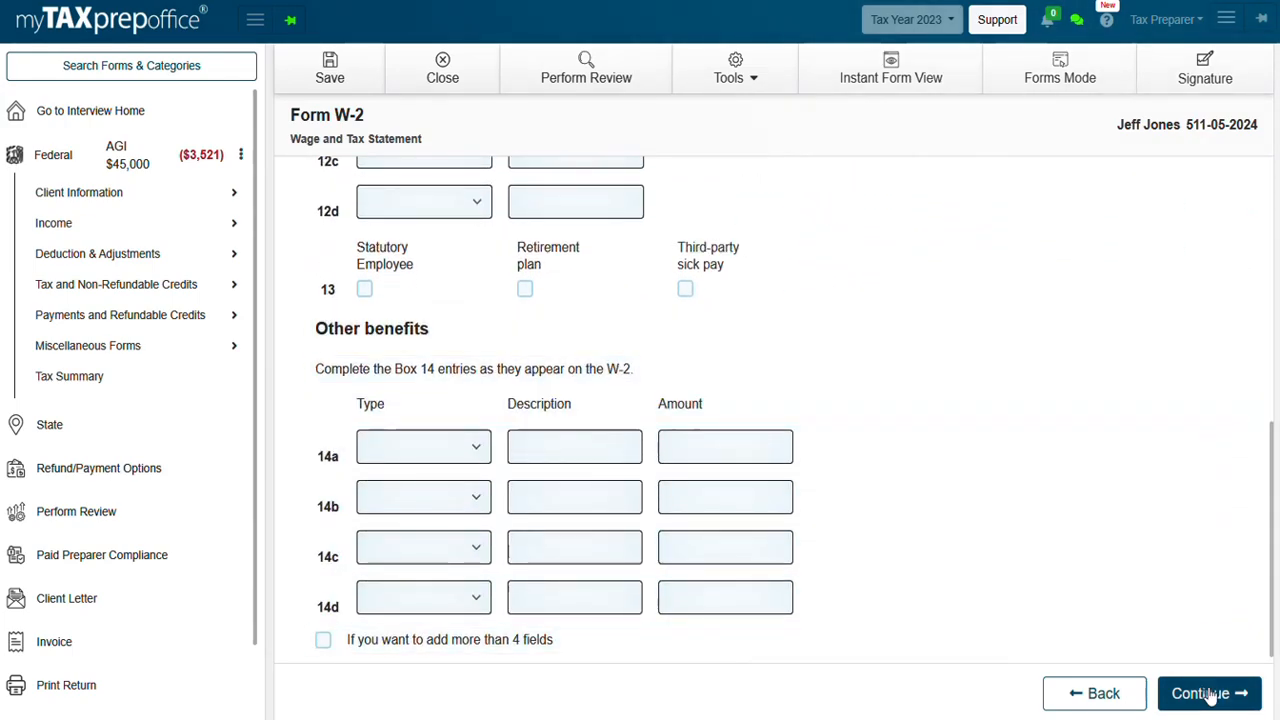
{"action": "left_click", "coordinate": [1210, 693]}
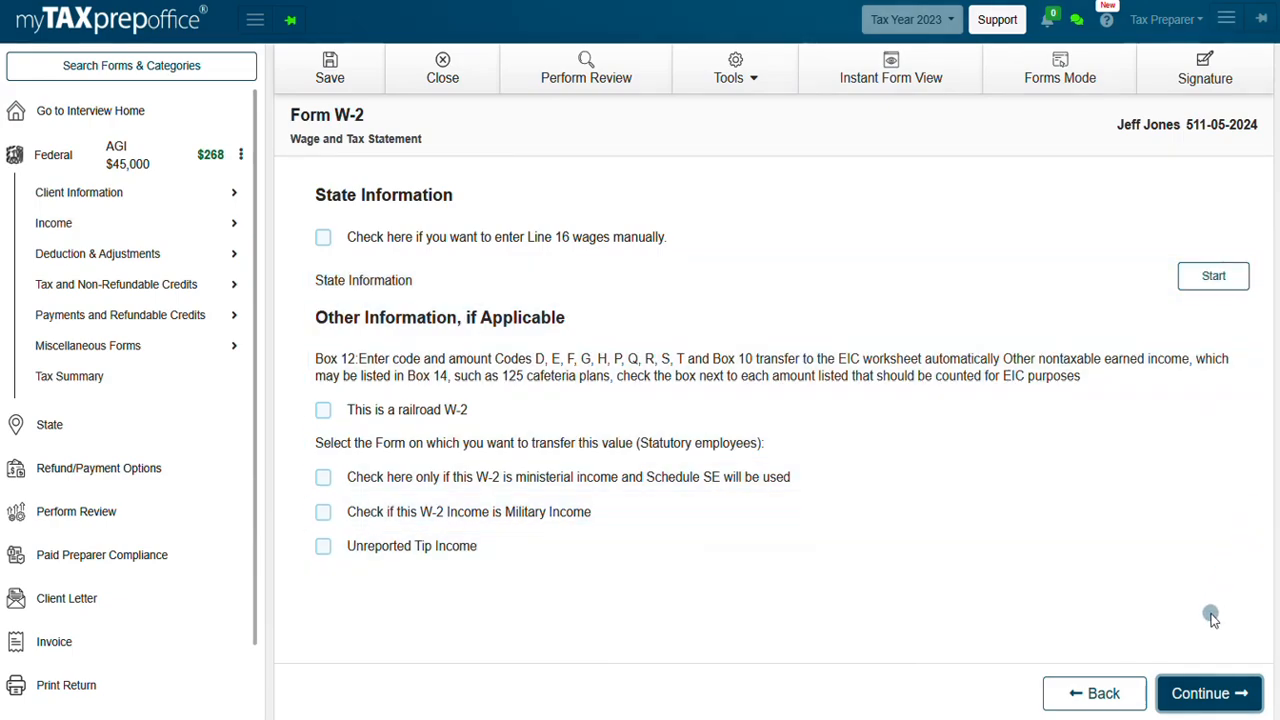
{"action": "left_click", "coordinate": [1185, 700]}
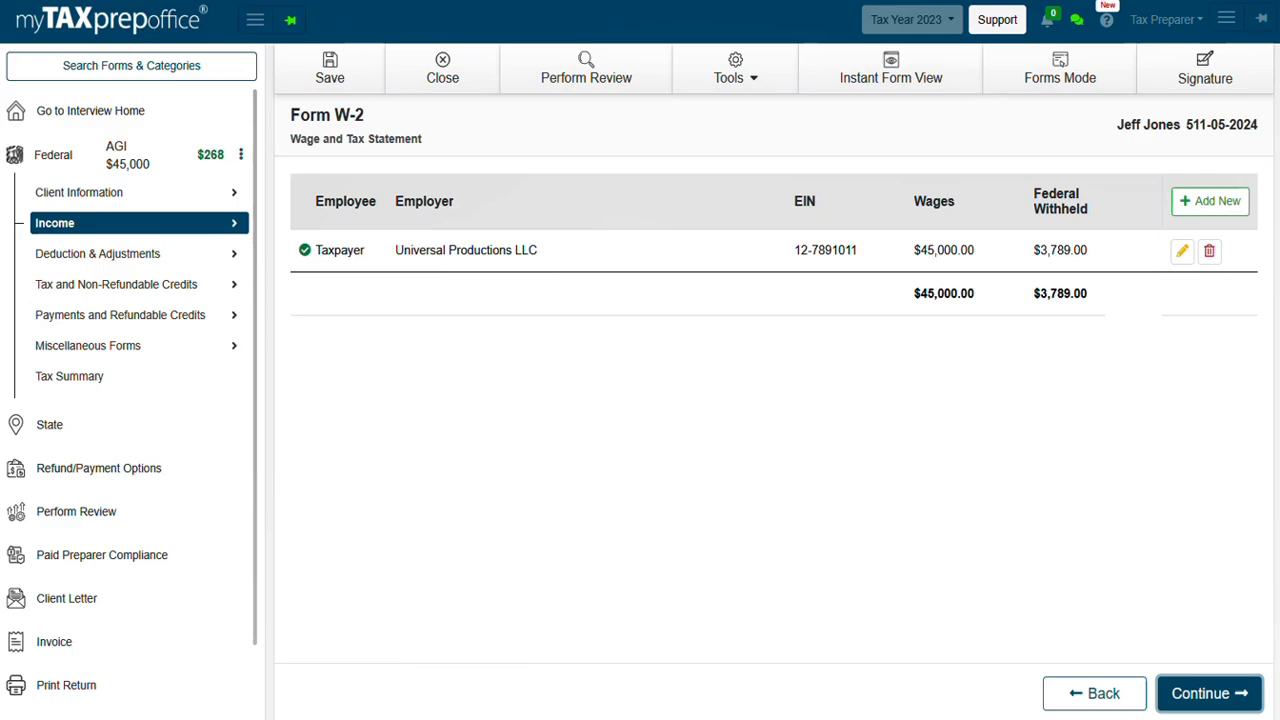
{"action": "left_click", "coordinate": [1202, 204]}
- Check the tax summary showing $3,521 federal tax and a $268 refund, then reach State Return
{"action": "left_click", "coordinate": [1185, 697]}
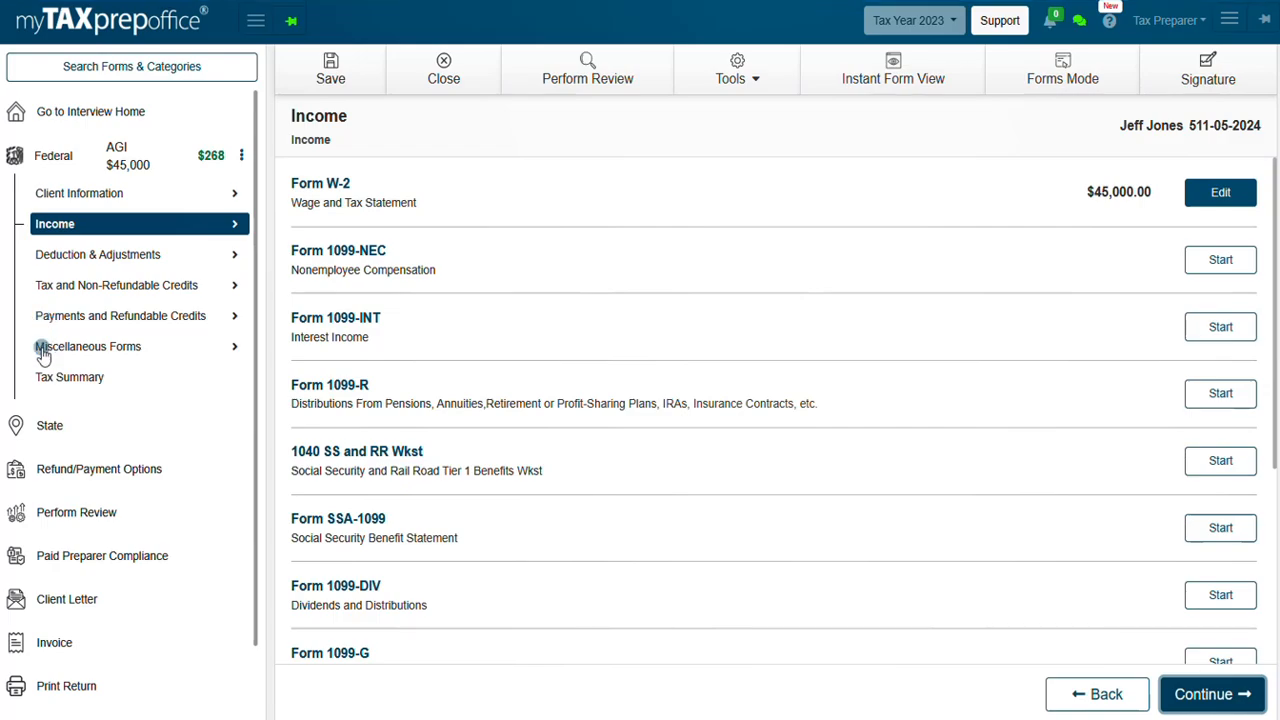
{"action": "left_click", "coordinate": [42, 376]}
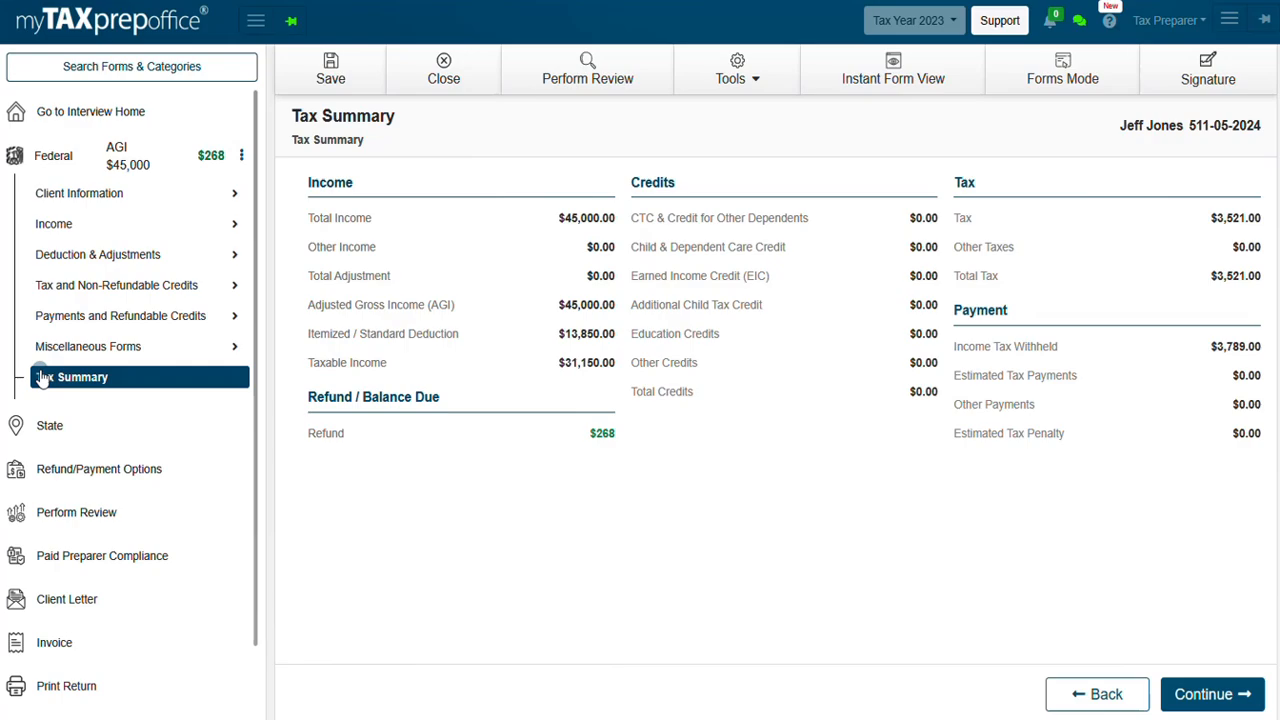
{"action": "left_click", "coordinate": [1072, 702]}
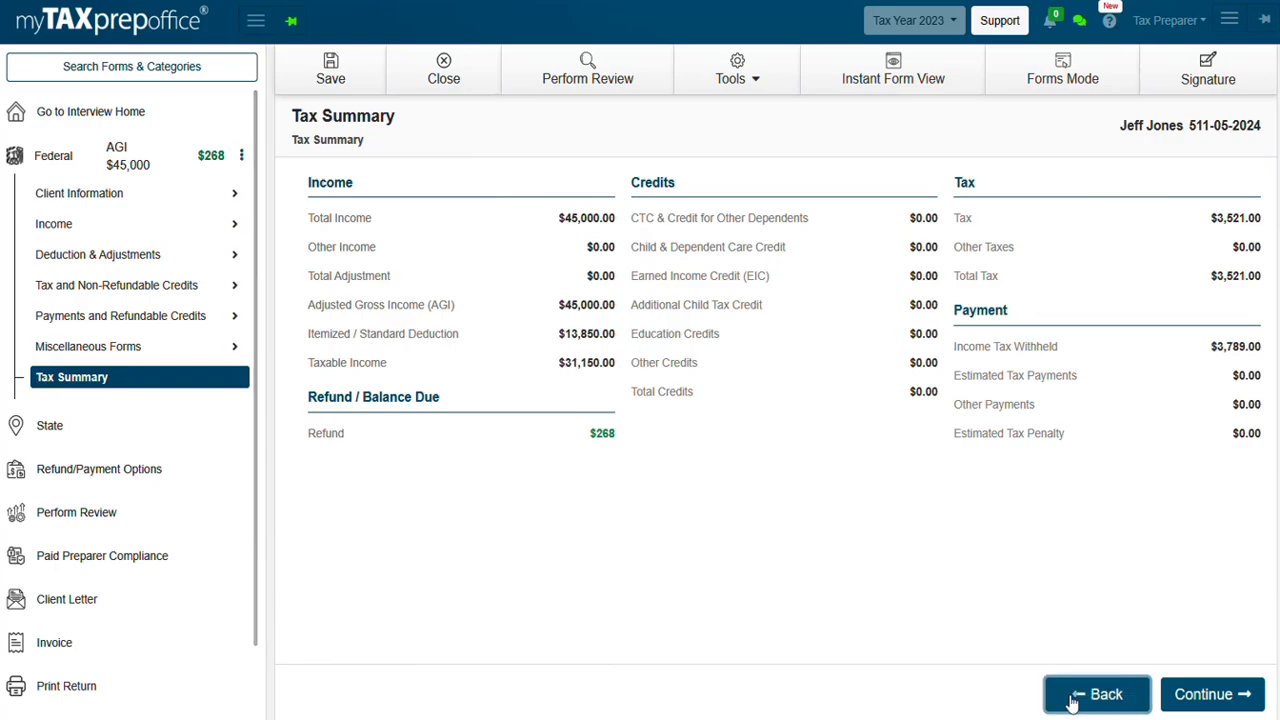
{"action": "left_click", "coordinate": [1203, 697]}
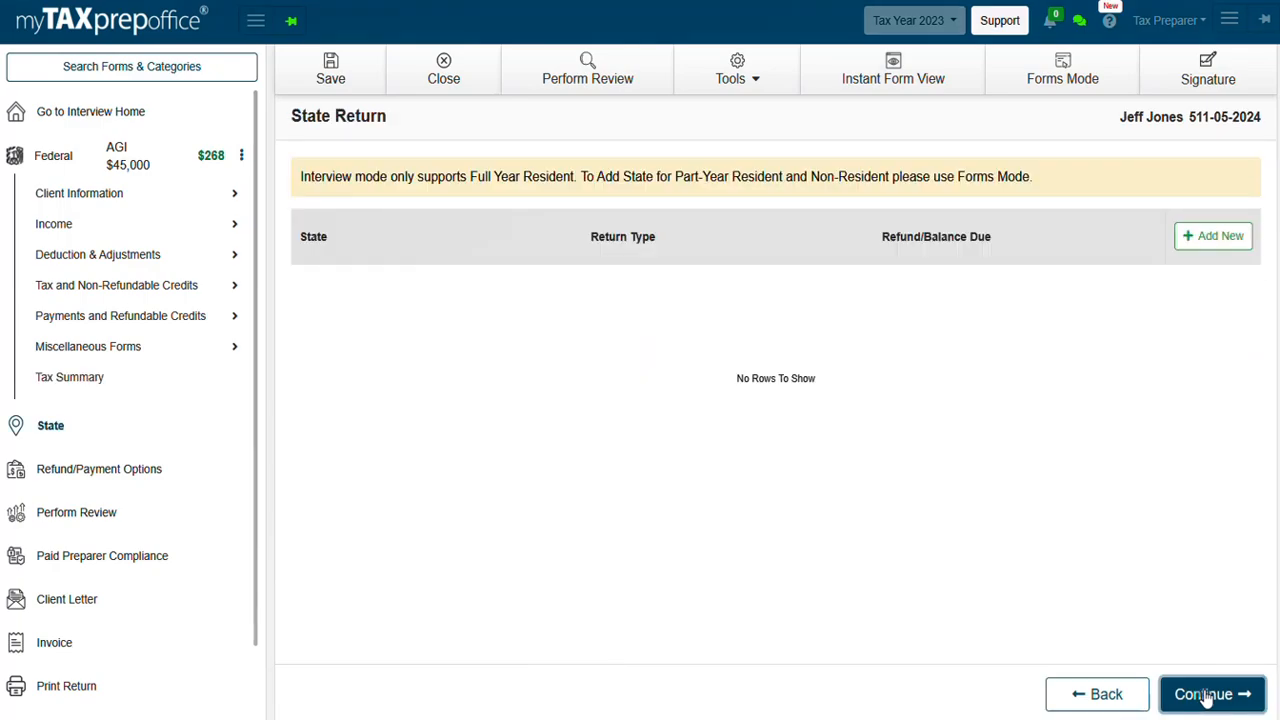
- Add no state return and continue to the Refund/Payment Options page
{"action": "left_click", "coordinate": [1215, 240]}
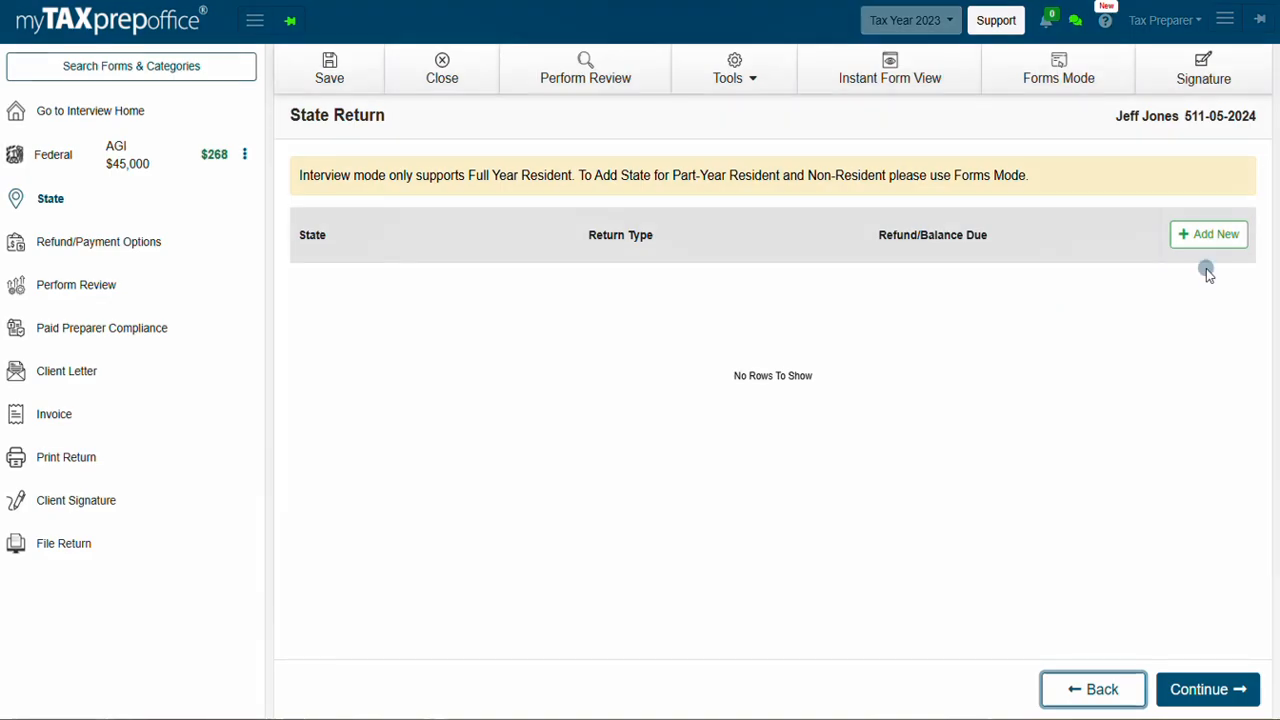
{"action": "left_click", "coordinate": [1196, 688]}
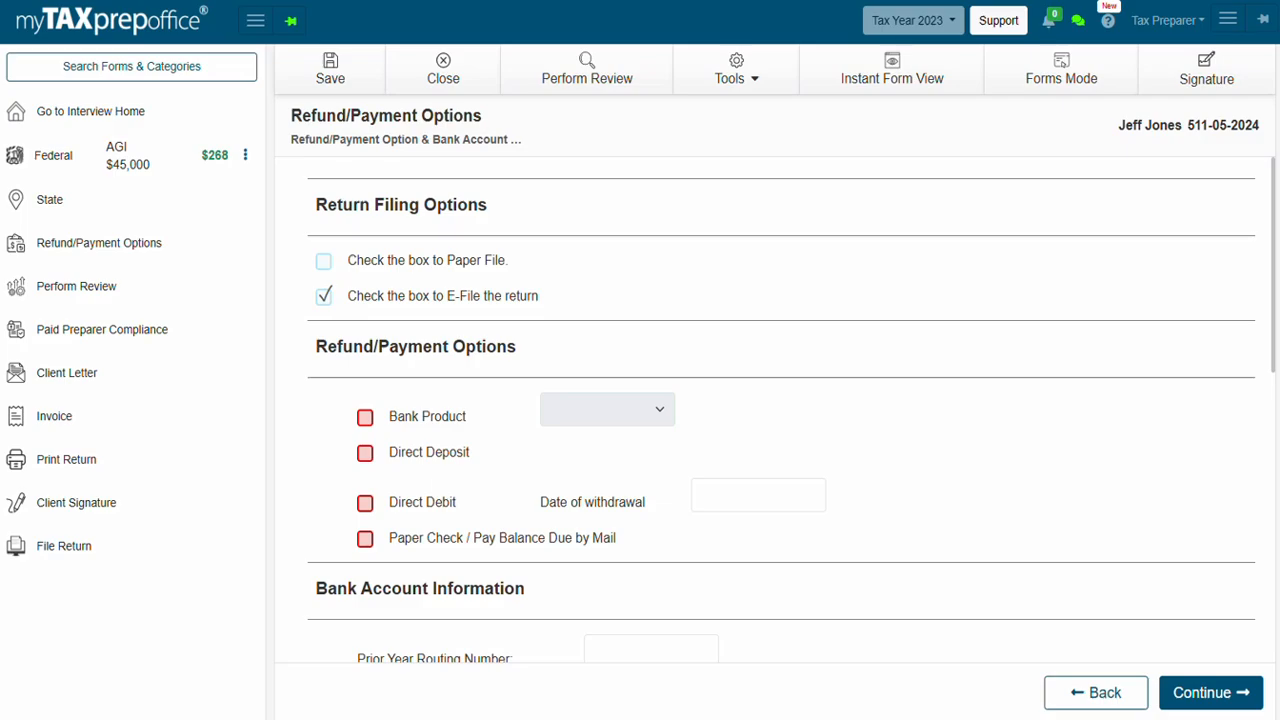
- Choose a paper-check refund and continue to Perform Review, which reports errors to resolve
{"action": "left_click", "coordinate": [365, 538]}
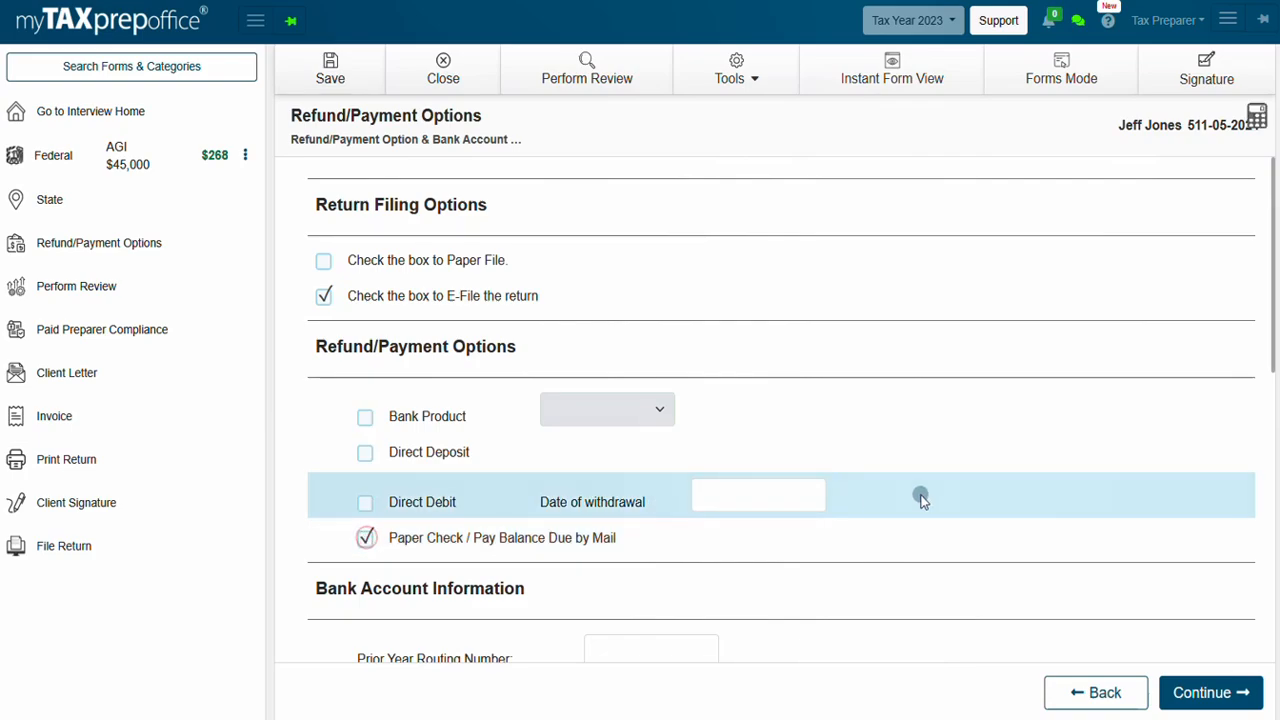
{"action": "scroll", "coordinate": [920, 500], "scroll_direction": "down", "scroll_amount": 7}
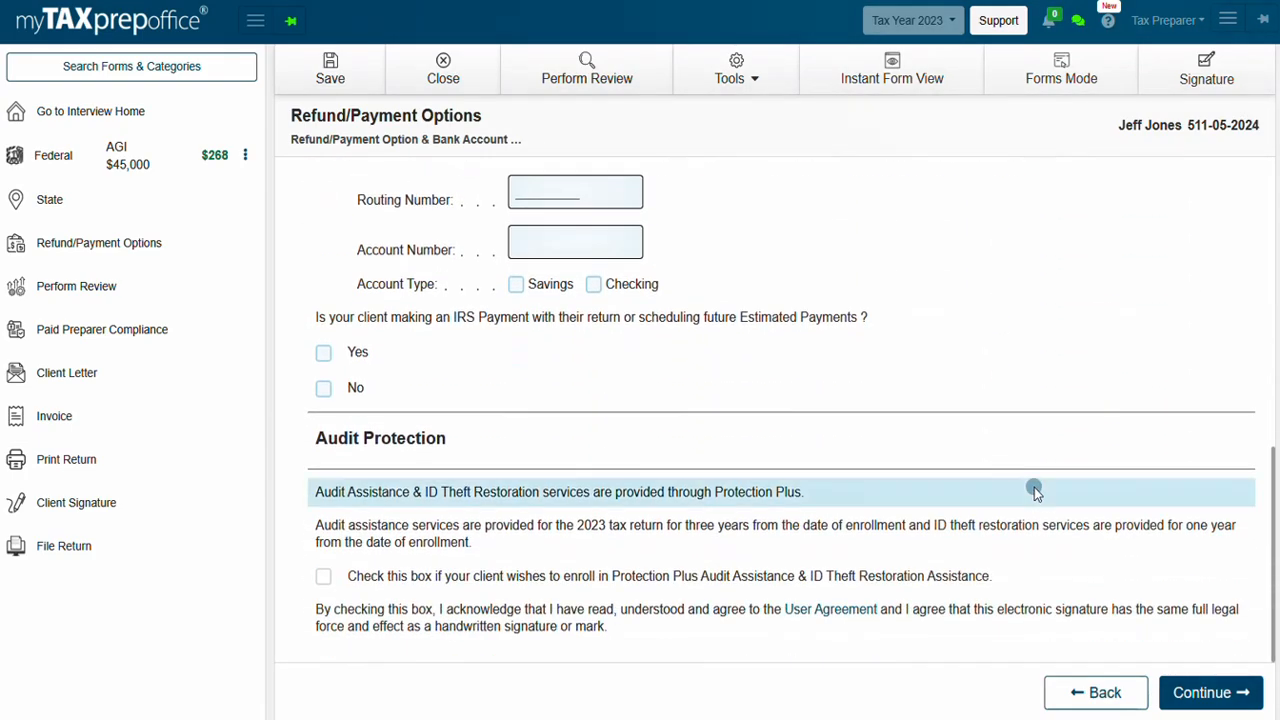
{"action": "left_click", "coordinate": [1198, 693]}
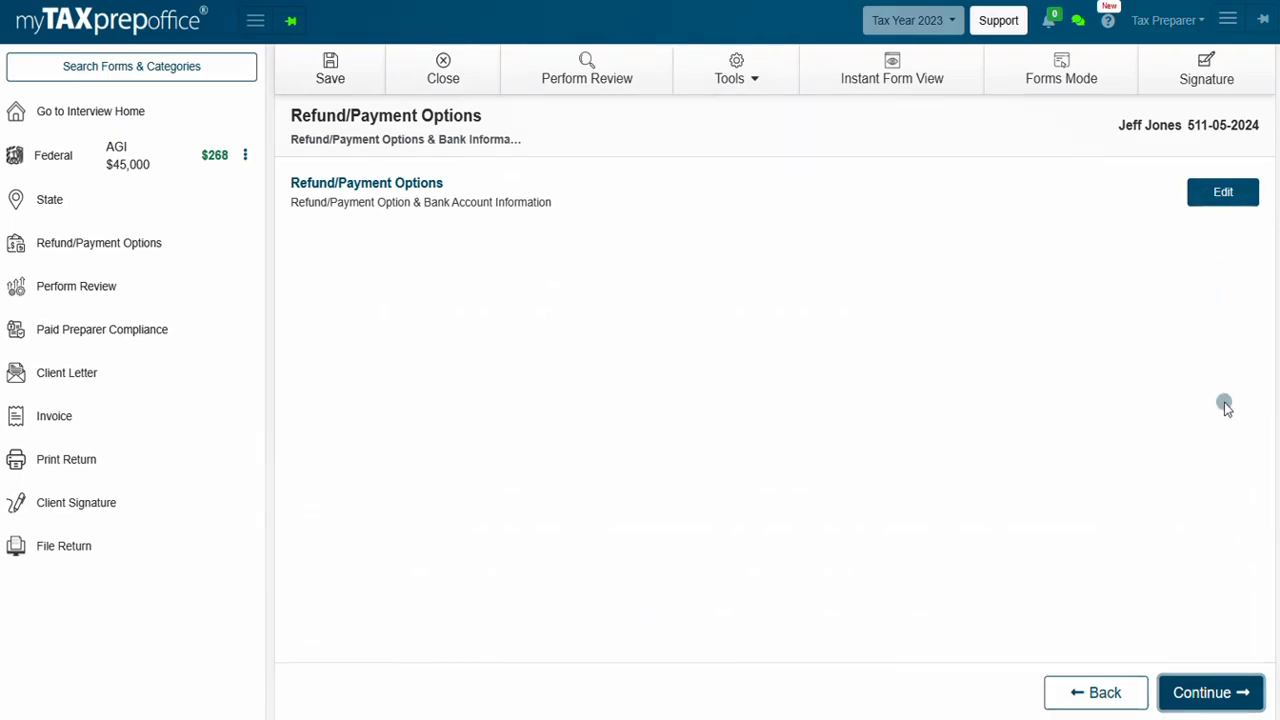
{"action": "left_click", "coordinate": [1205, 693]}
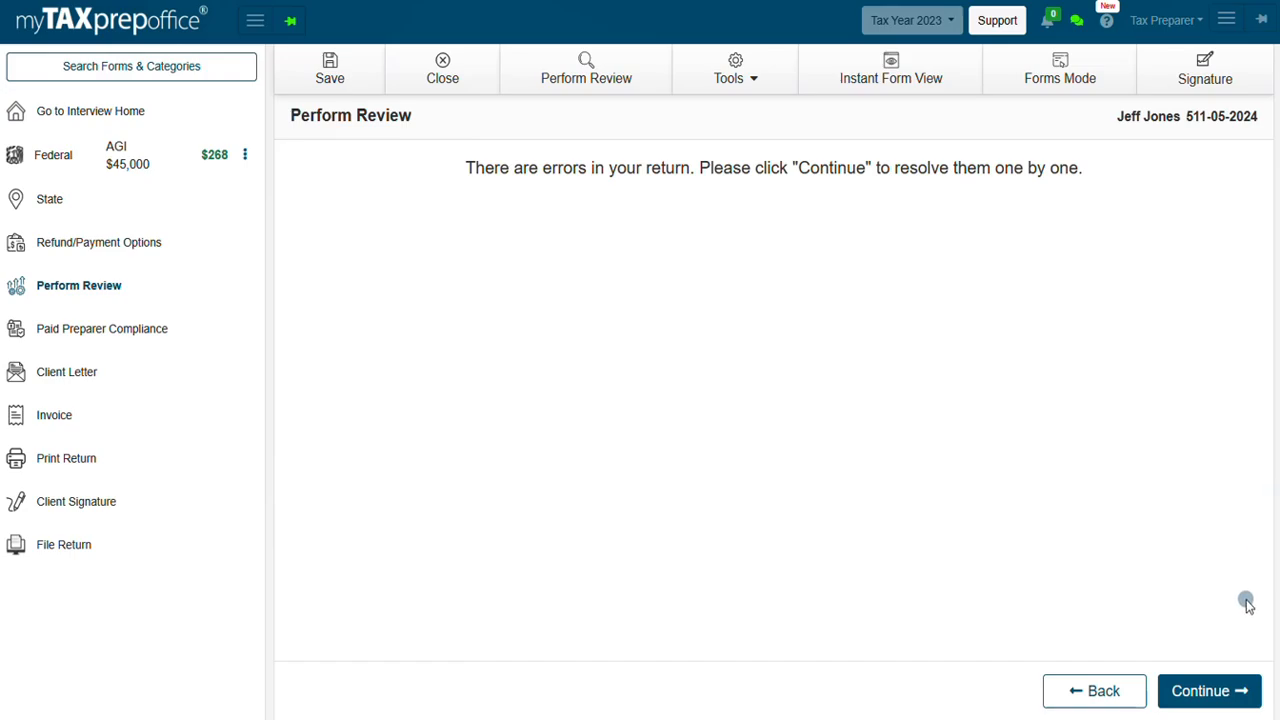
- Enter the taxpayer's missing date of birth on the Taxpayer Information error and continue to Client Letter
{"action": "left_click", "coordinate": [1230, 687]}
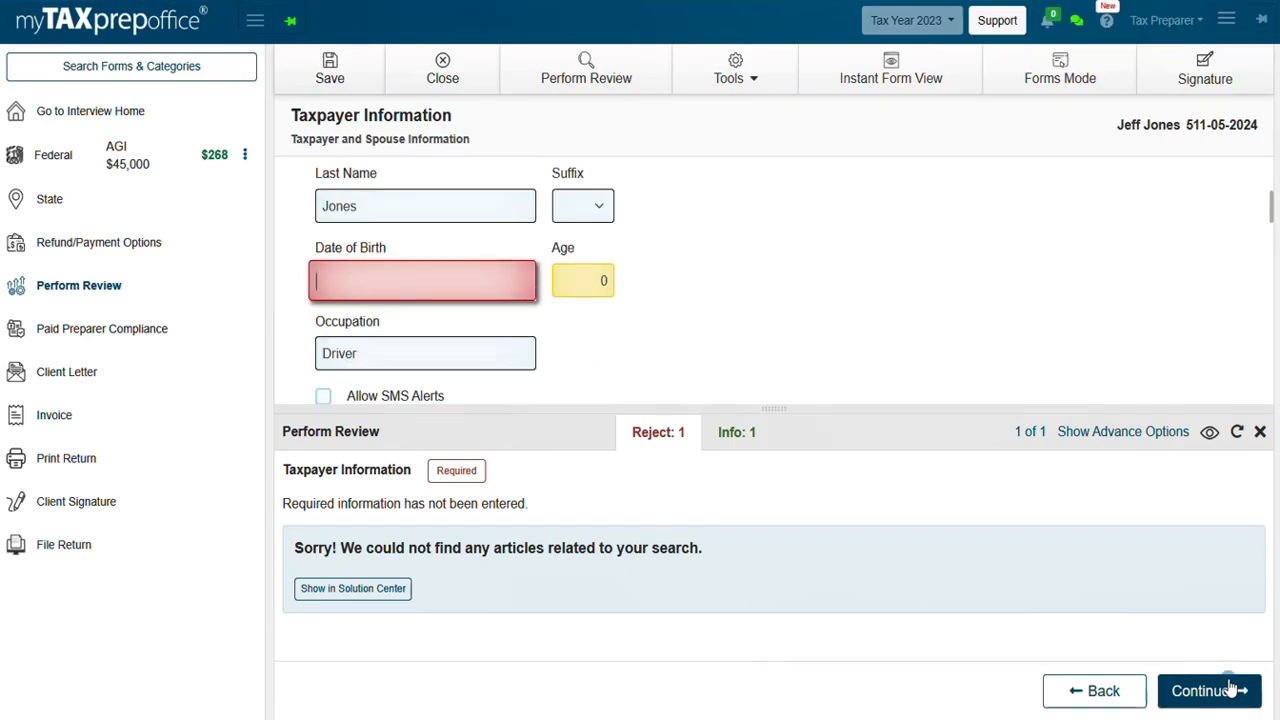
{"action": "type", "text": "0"}
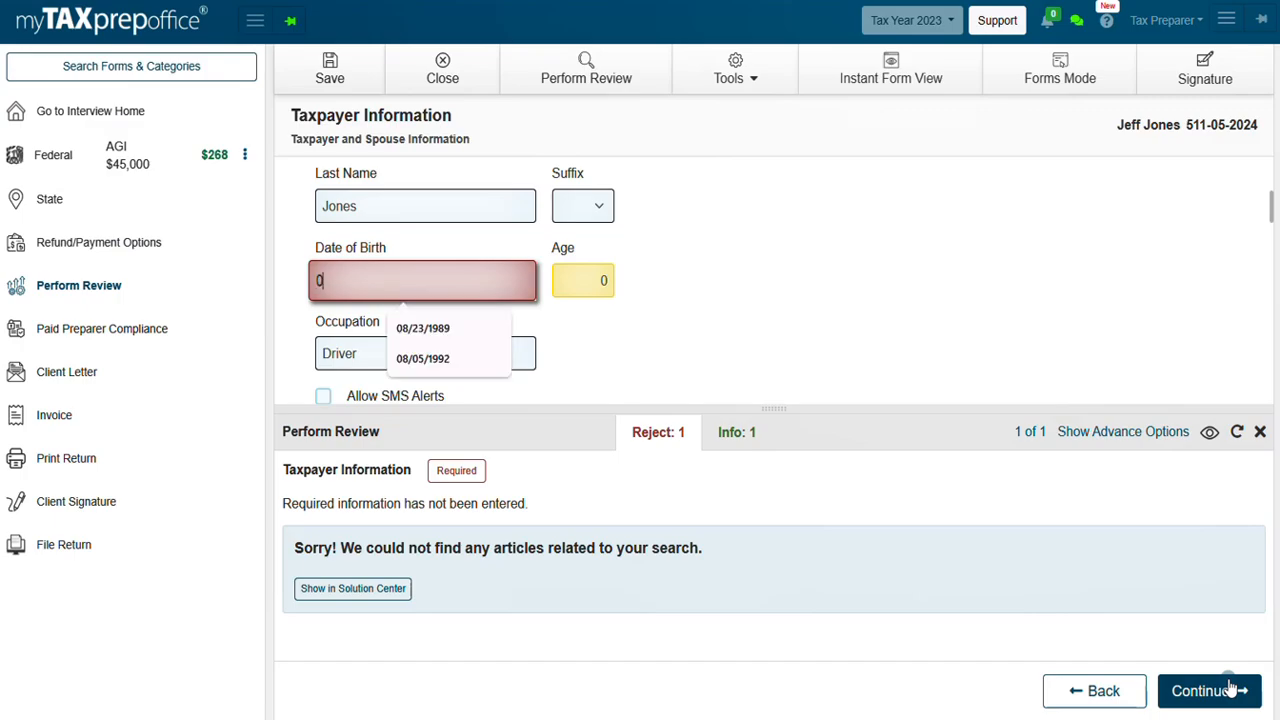
{"action": "type", "text": "8251989"}
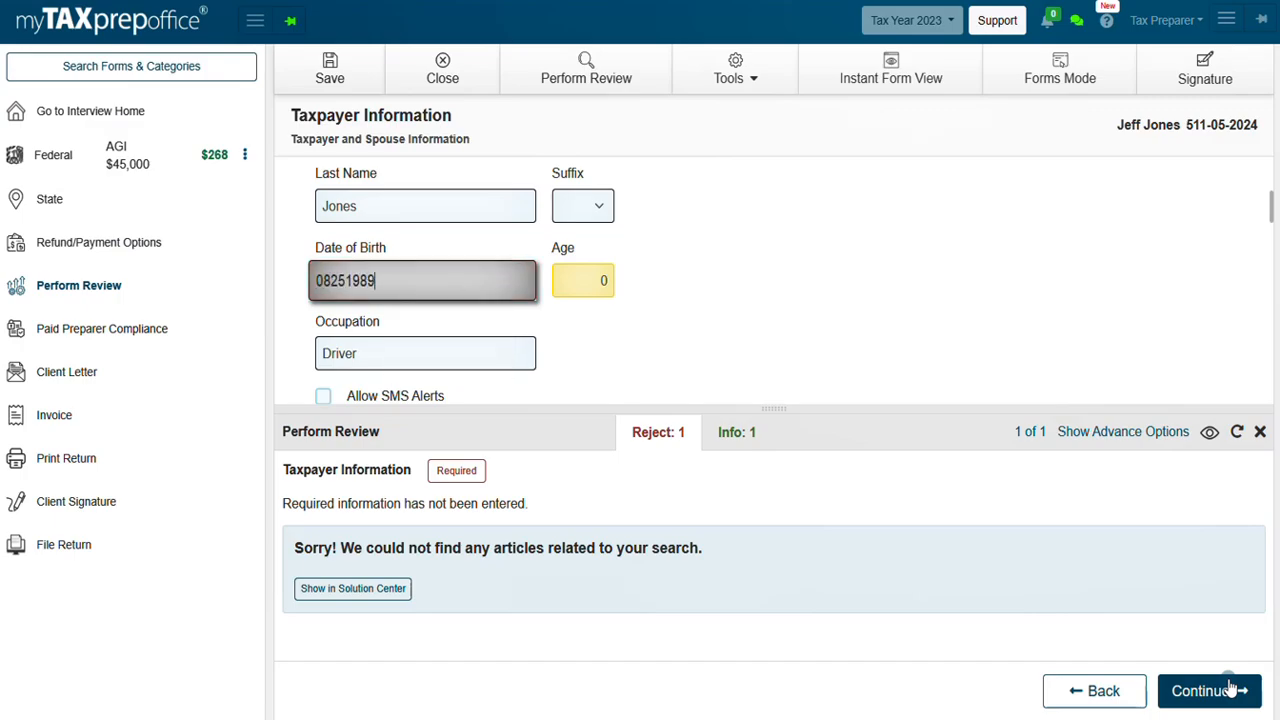
{"action": "left_click", "coordinate": [1230, 689]}
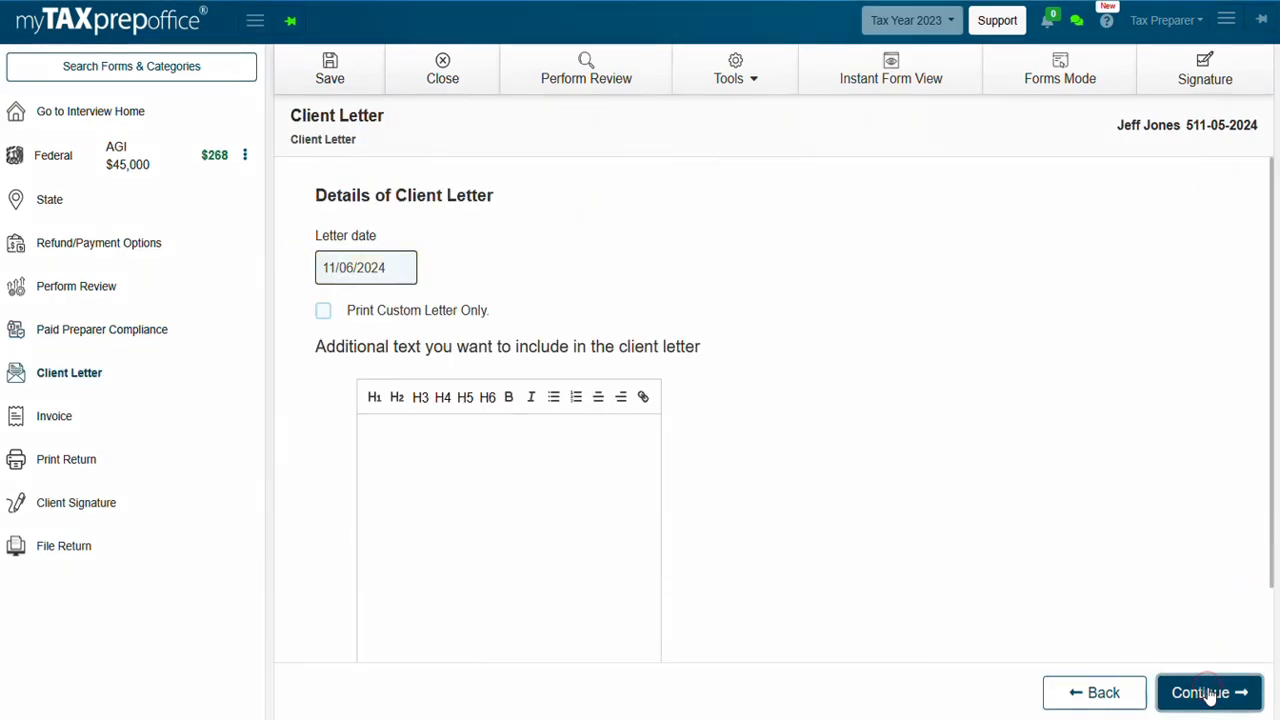
- Accept the client letter and the 160.00 invoice unchanged, reaching the Print Client's Return page
{"action": "scroll", "coordinate": [1222, 620], "scroll_direction": "down", "scroll_amount": 1}
{"action": "scroll", "coordinate": [1222, 620], "scroll_direction": "down", "scroll_amount": 2}
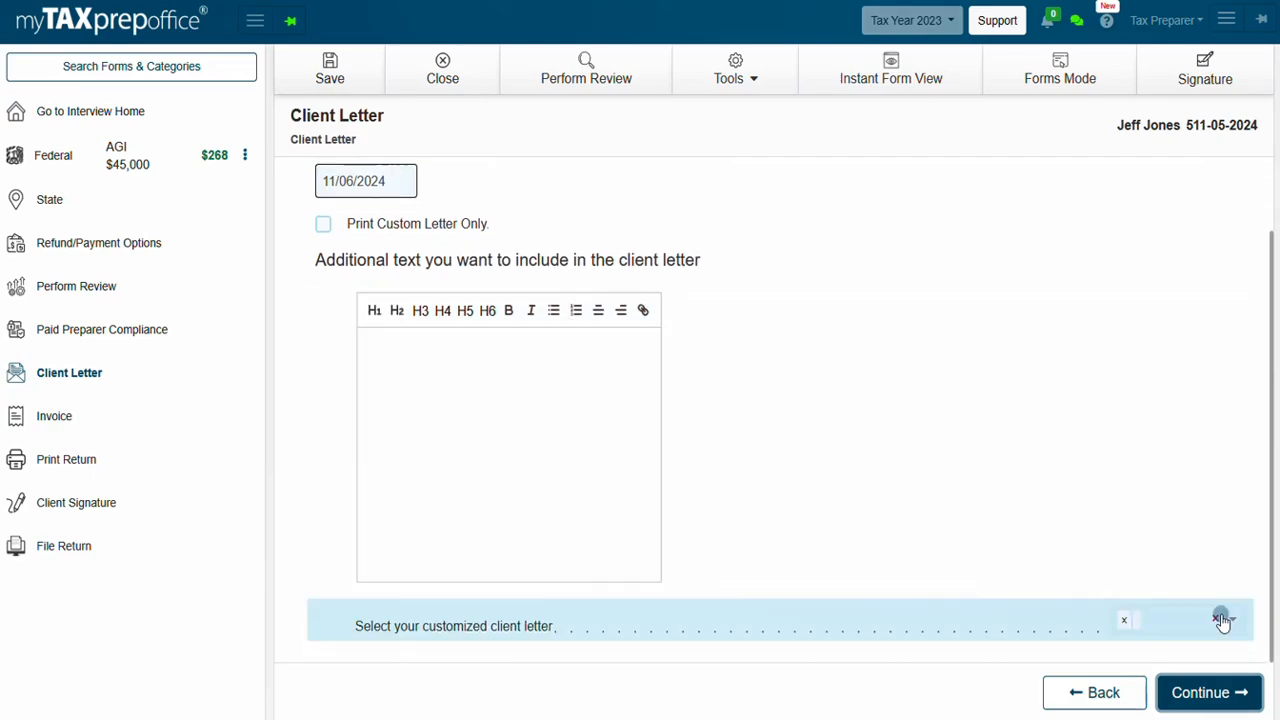
{"action": "left_click", "coordinate": [1210, 694]}
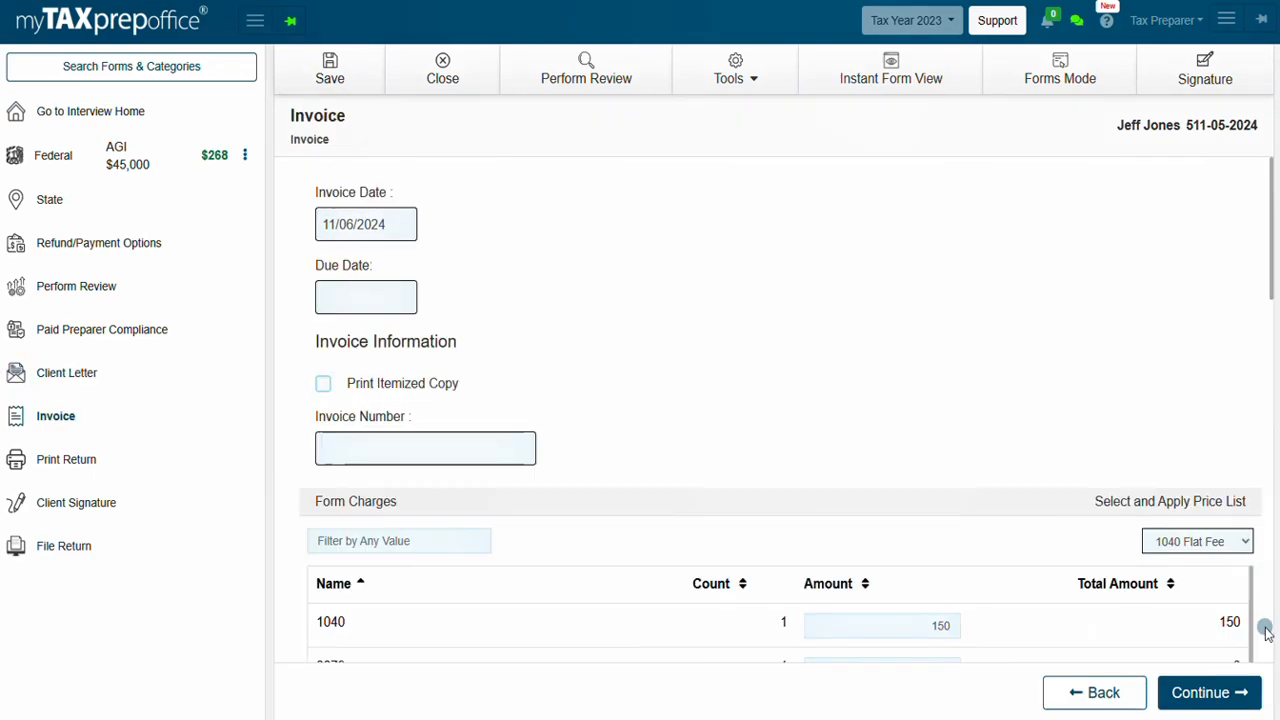
{"action": "scroll", "coordinate": [1265, 630], "scroll_direction": "down", "scroll_amount": 7}
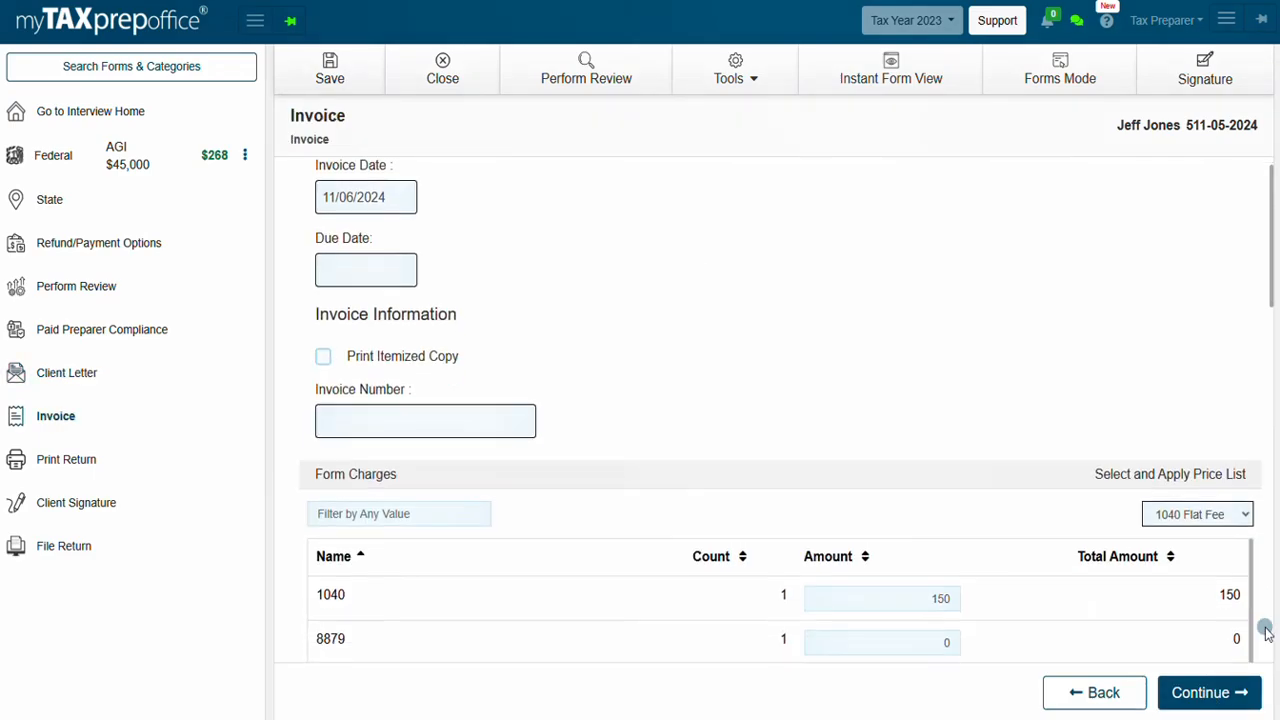
{"action": "scroll", "coordinate": [1265, 630], "scroll_direction": "down", "scroll_amount": 6}
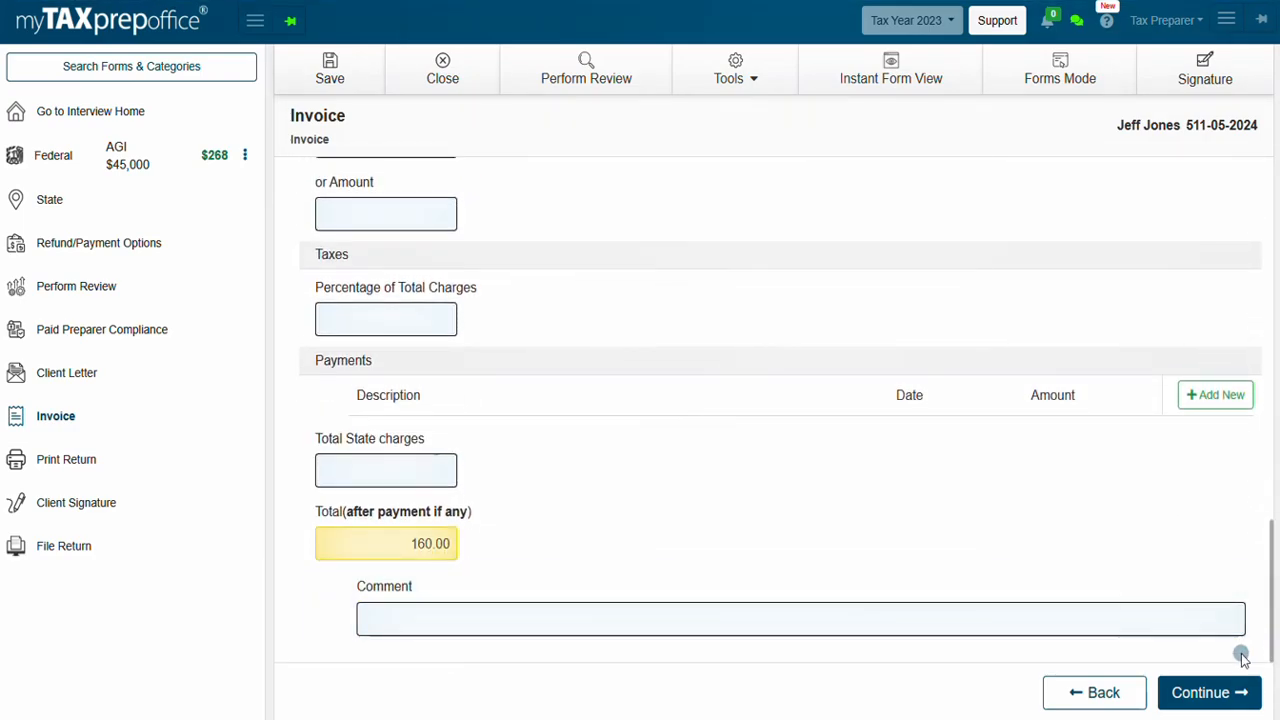
{"action": "left_click", "coordinate": [1218, 700]}
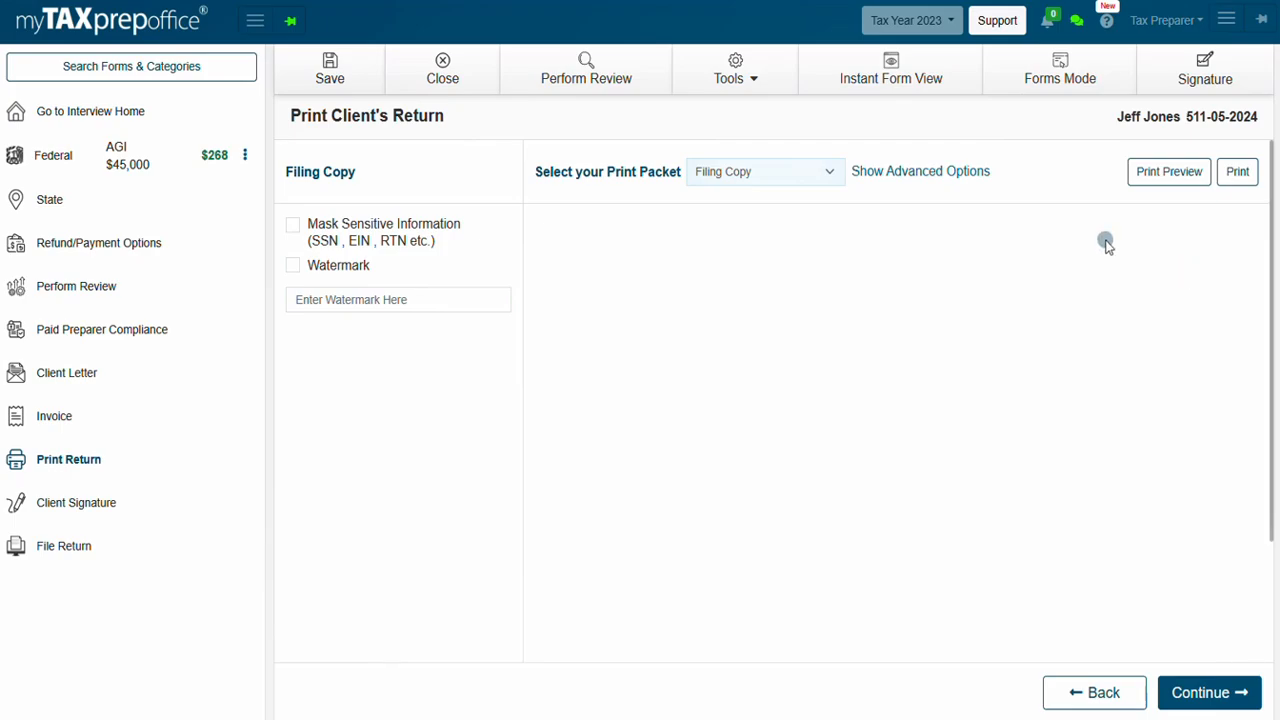
- Print the Client Copy packet of the return, then continue to Signature Authorization
{"action": "left_click", "coordinate": [831, 172]}
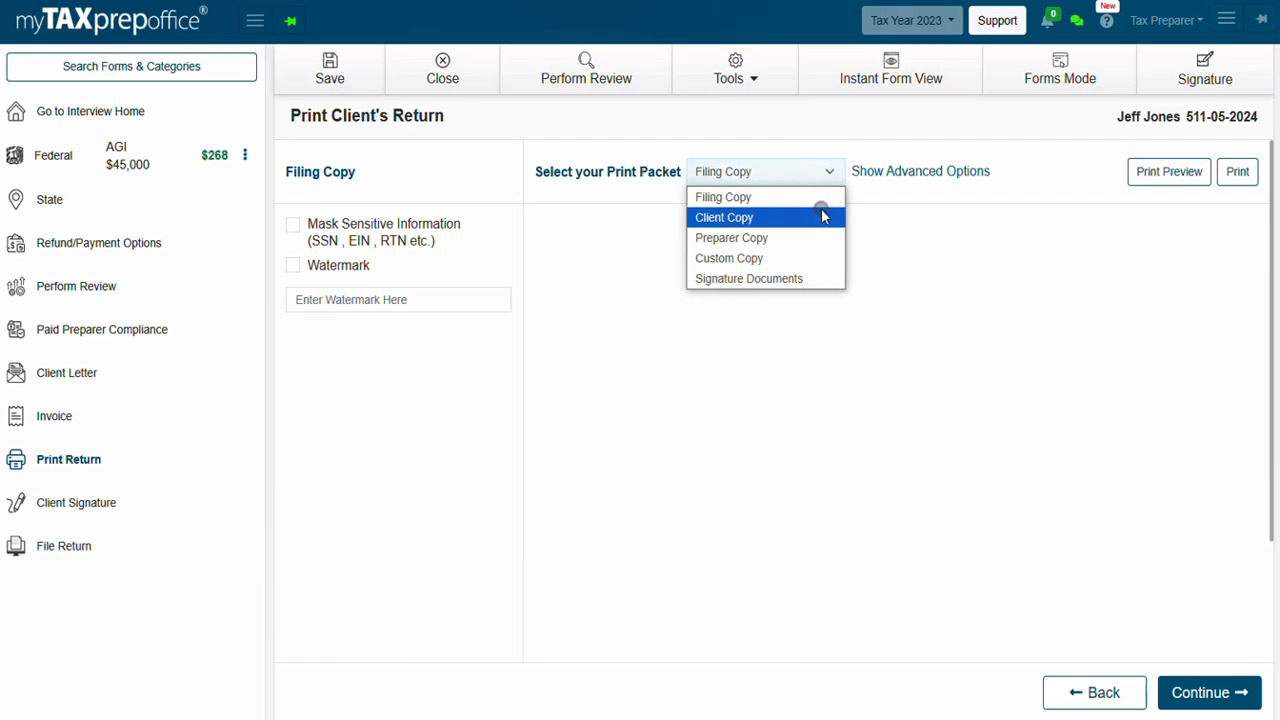
{"action": "left_click", "coordinate": [822, 216]}
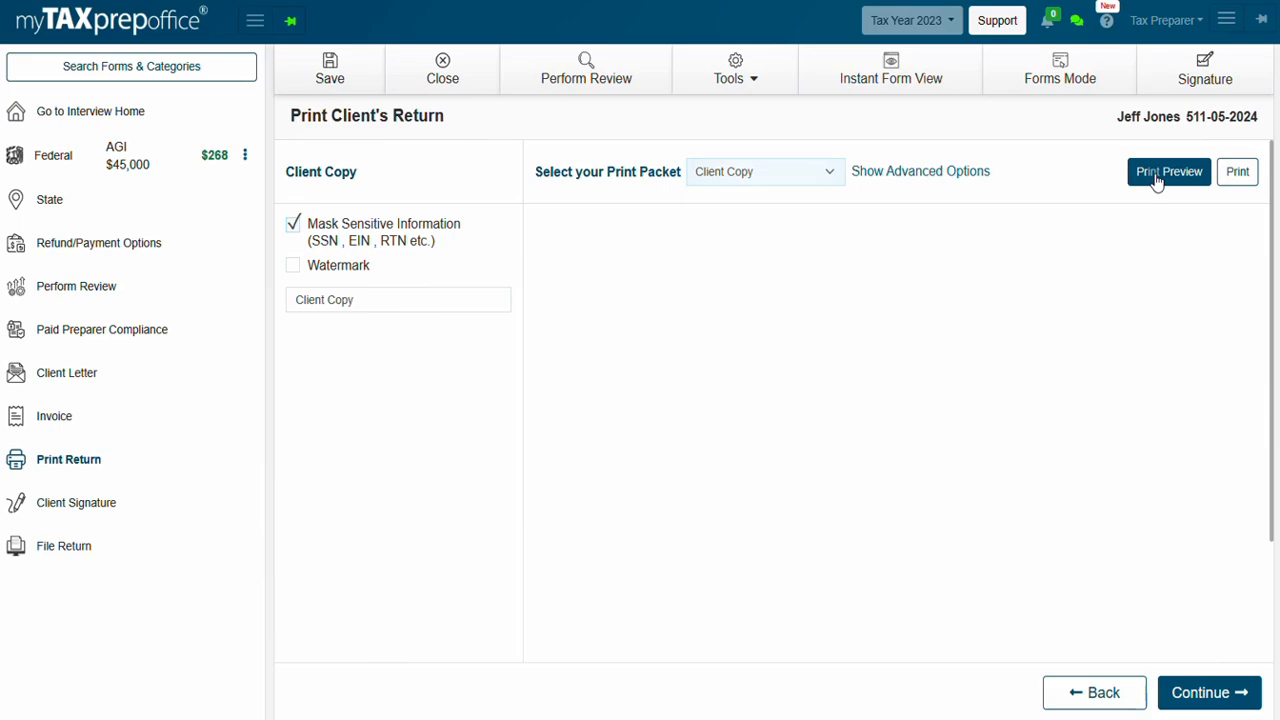
{"action": "left_click", "coordinate": [1237, 173]}
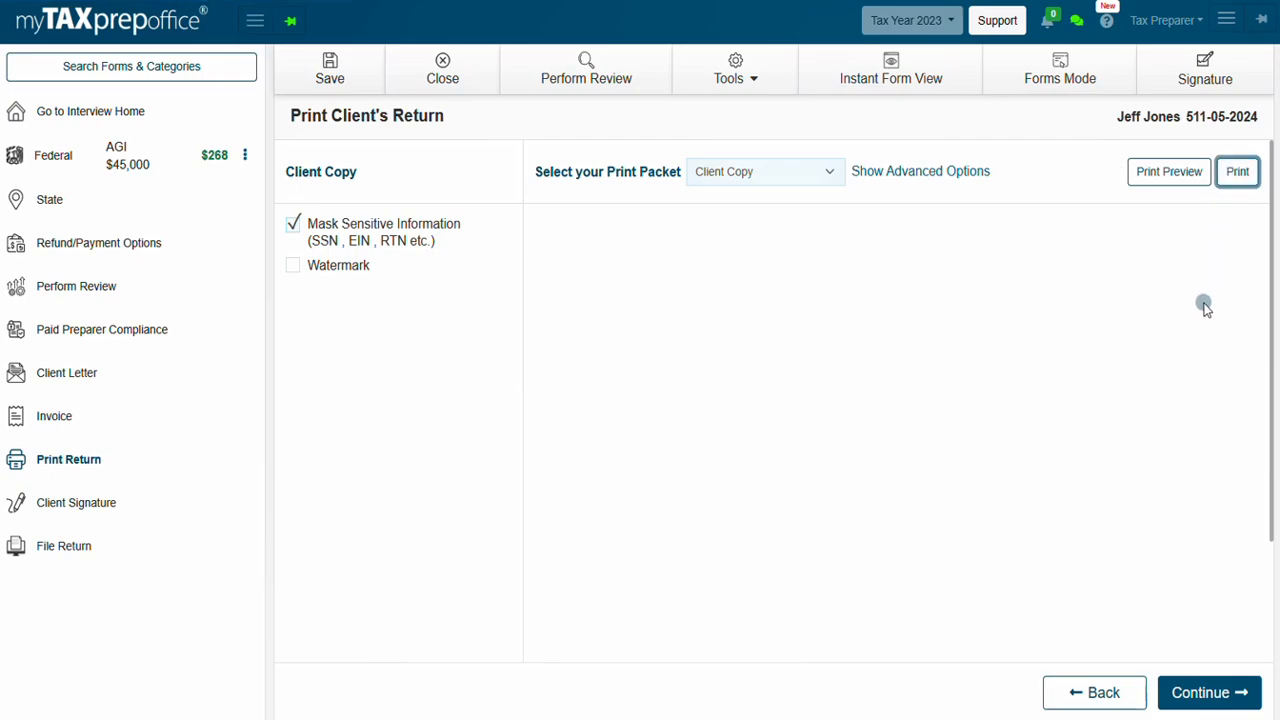
{"action": "left_click", "coordinate": [1190, 693]}
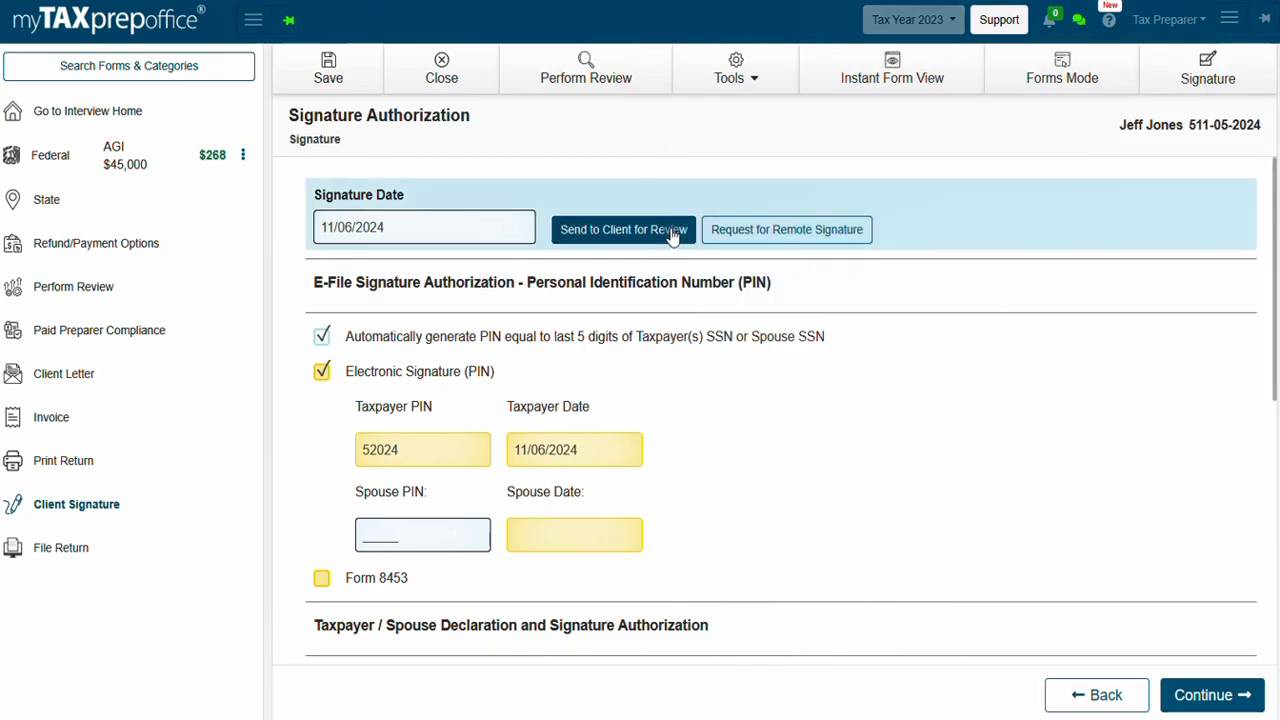
- Keep the auto-generated signature PIN and proceed to Create E-File for Transmission
{"action": "left_click", "coordinate": [1182, 700]}
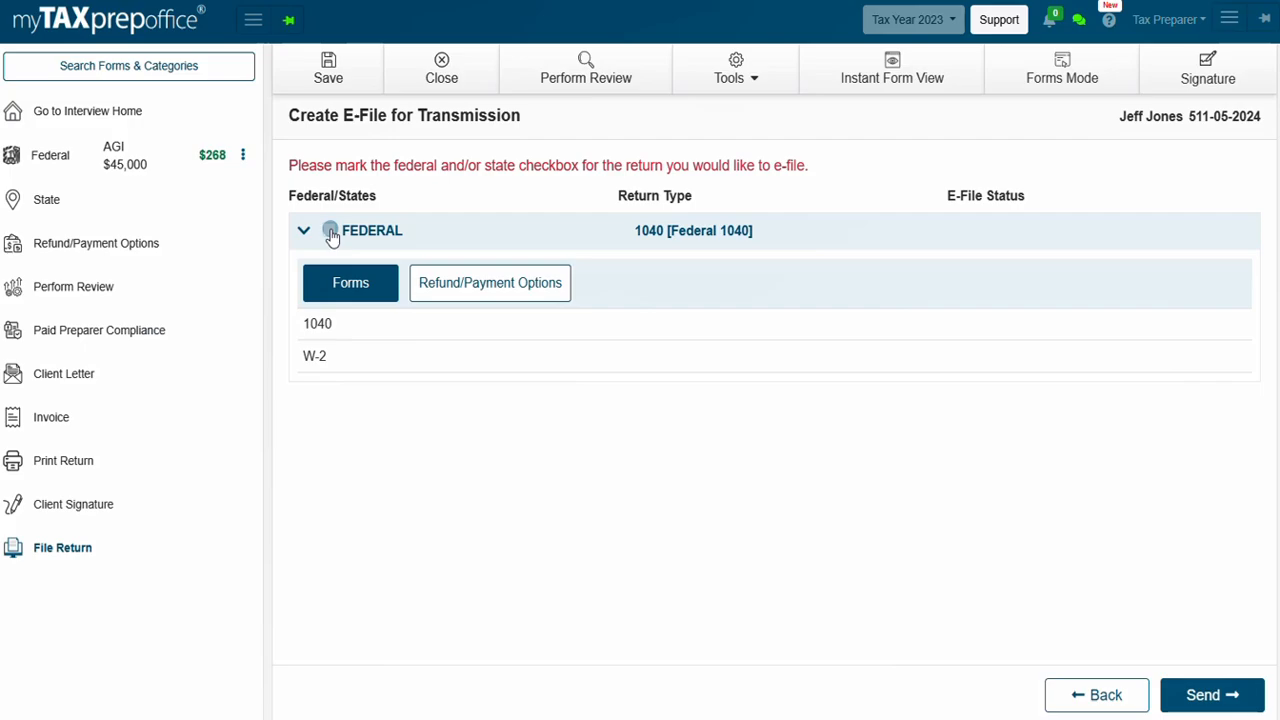
- Check the $268.00 paper-check refund, run an error-free review, and mark the FEDERAL 1040 for e-file
{"action": "left_click", "coordinate": [461, 285]}
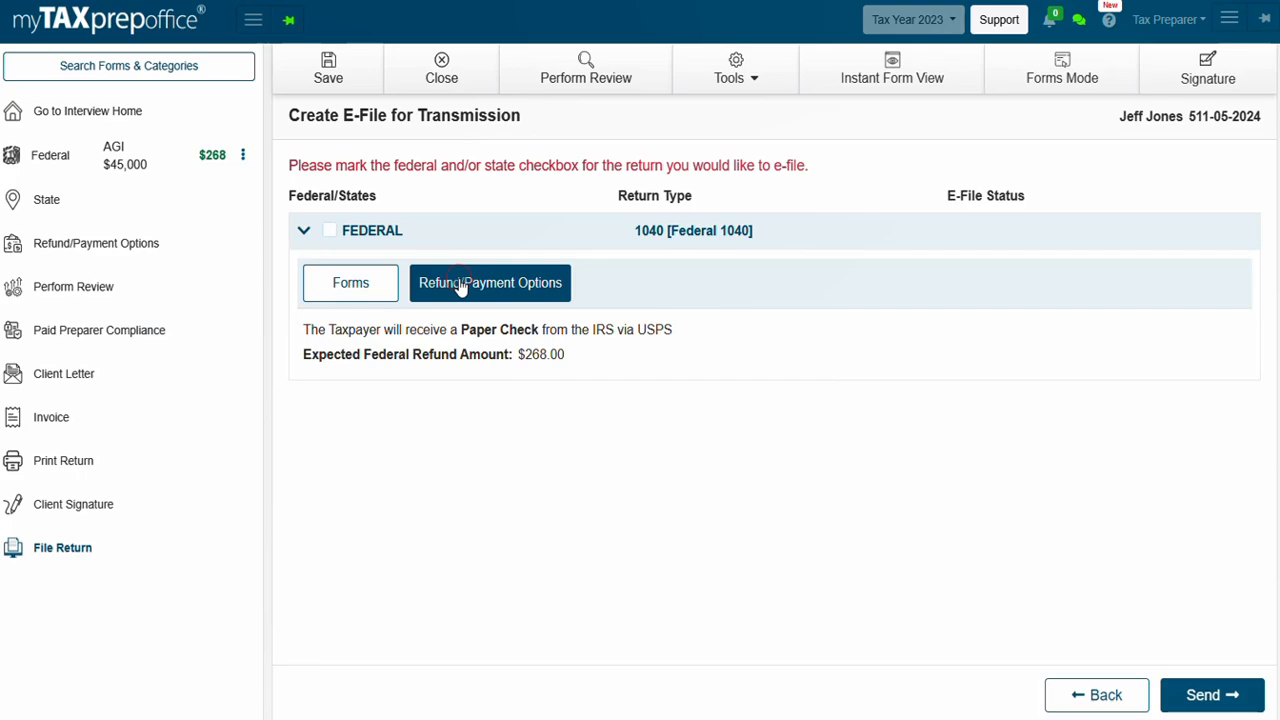
{"action": "left_click", "coordinate": [573, 79]}
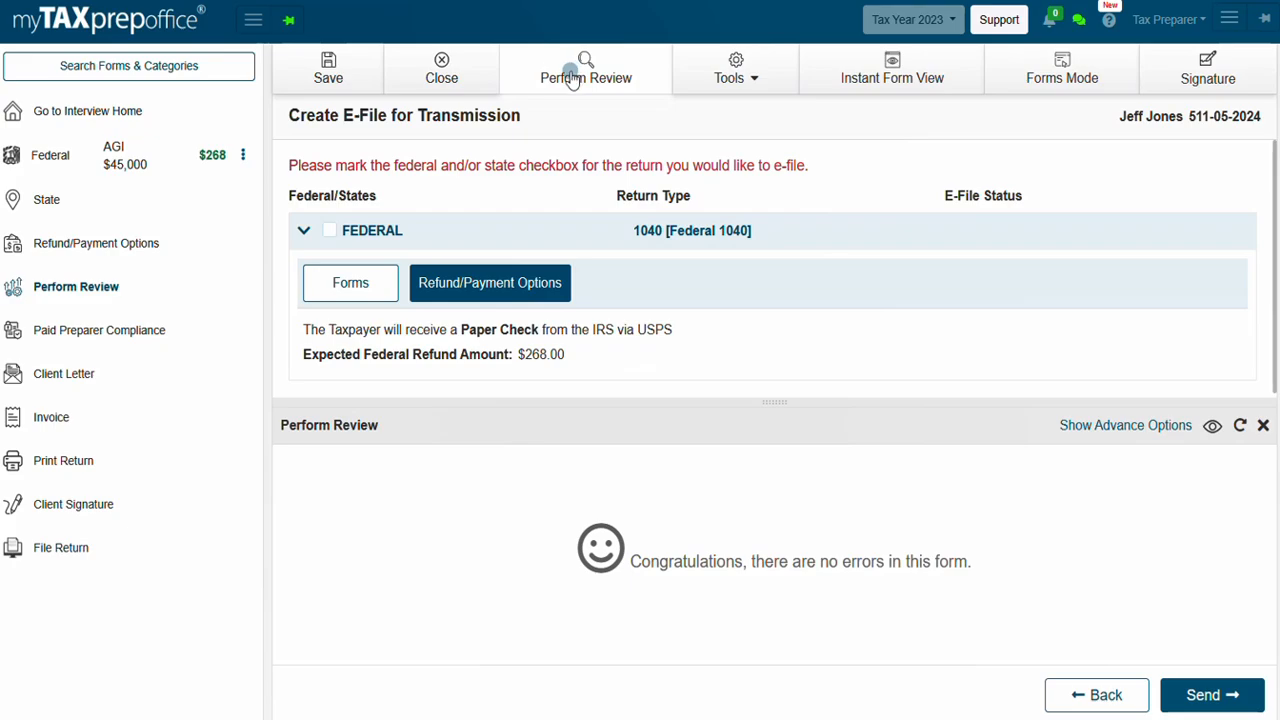
{"action": "left_click", "coordinate": [328, 236]}
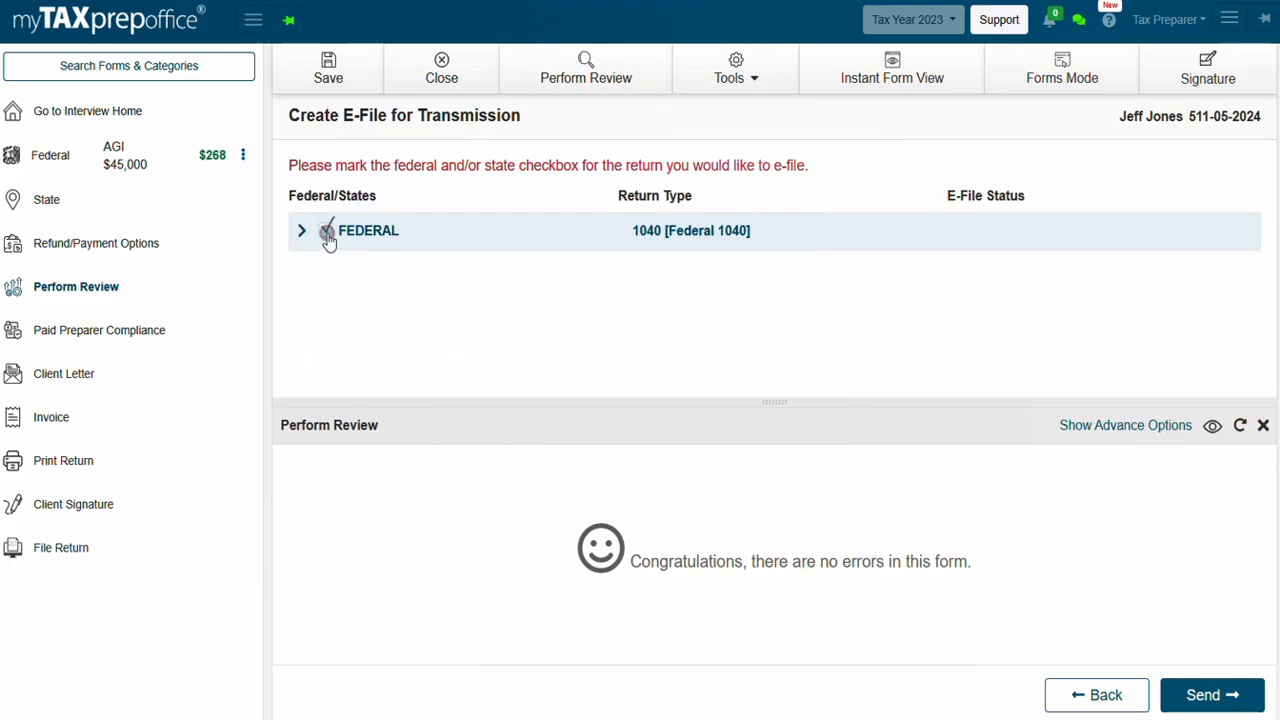